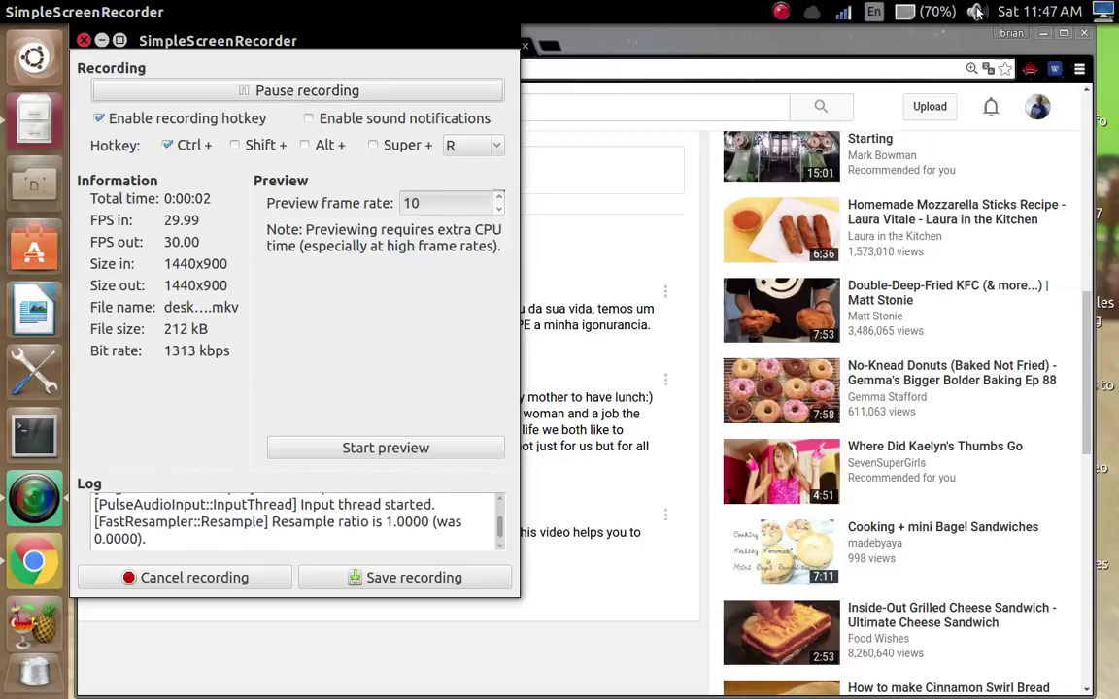
Close the Sound settings window and bring the Chrome window with the YouTube comments forward
click(991, 277)
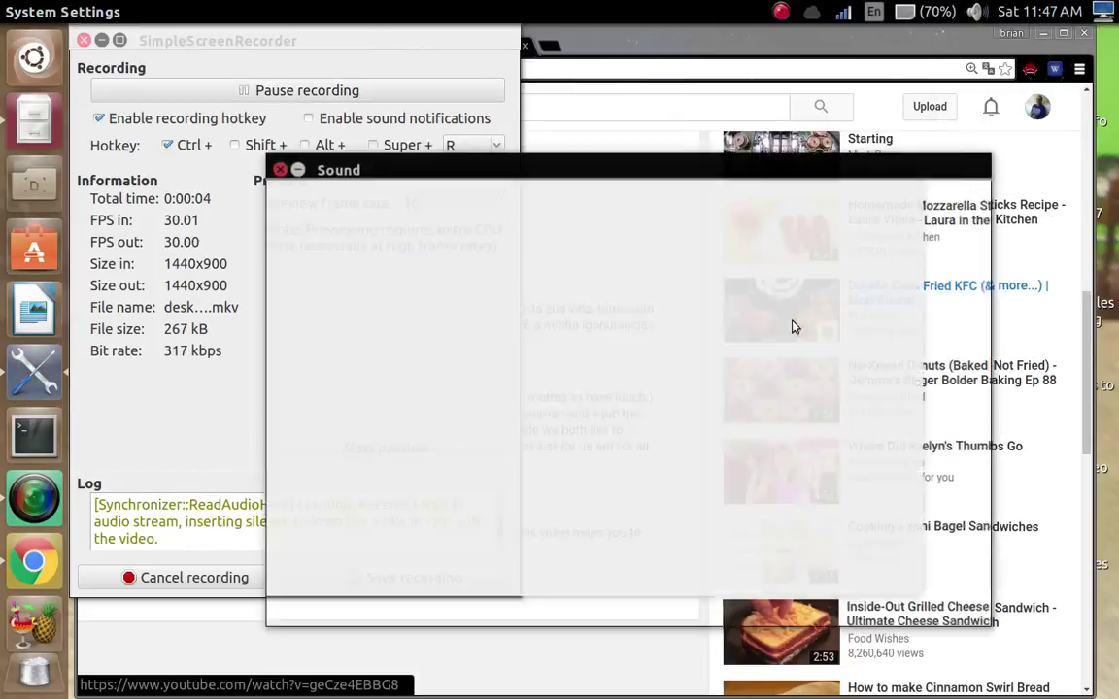
click(278, 169)
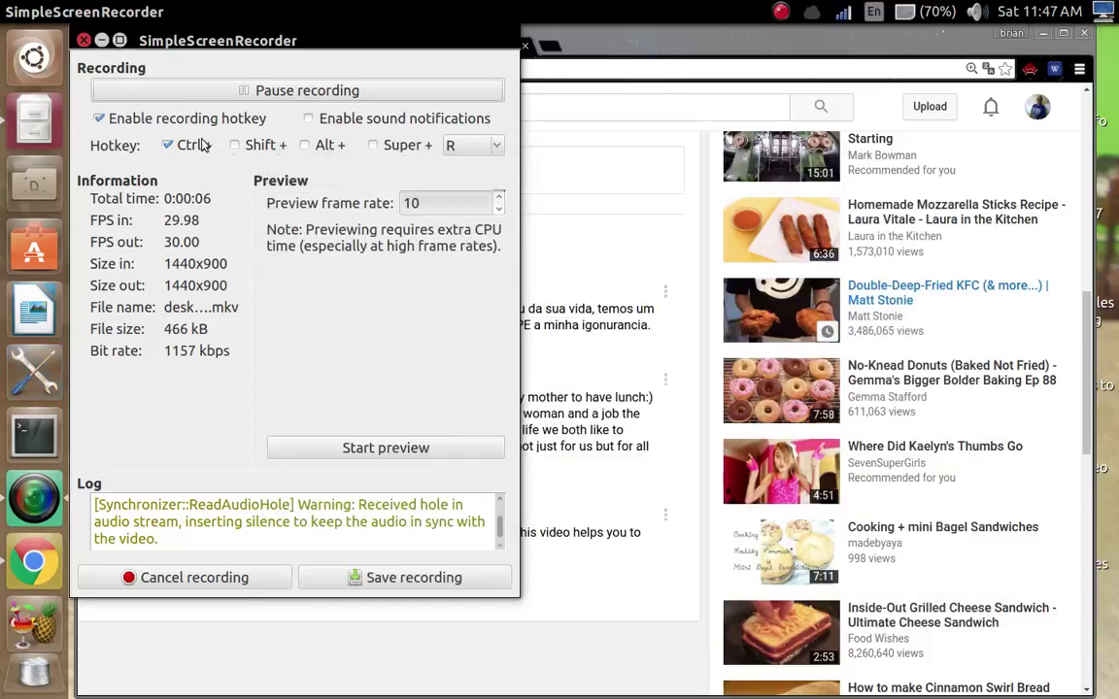
key(alt+Tab)
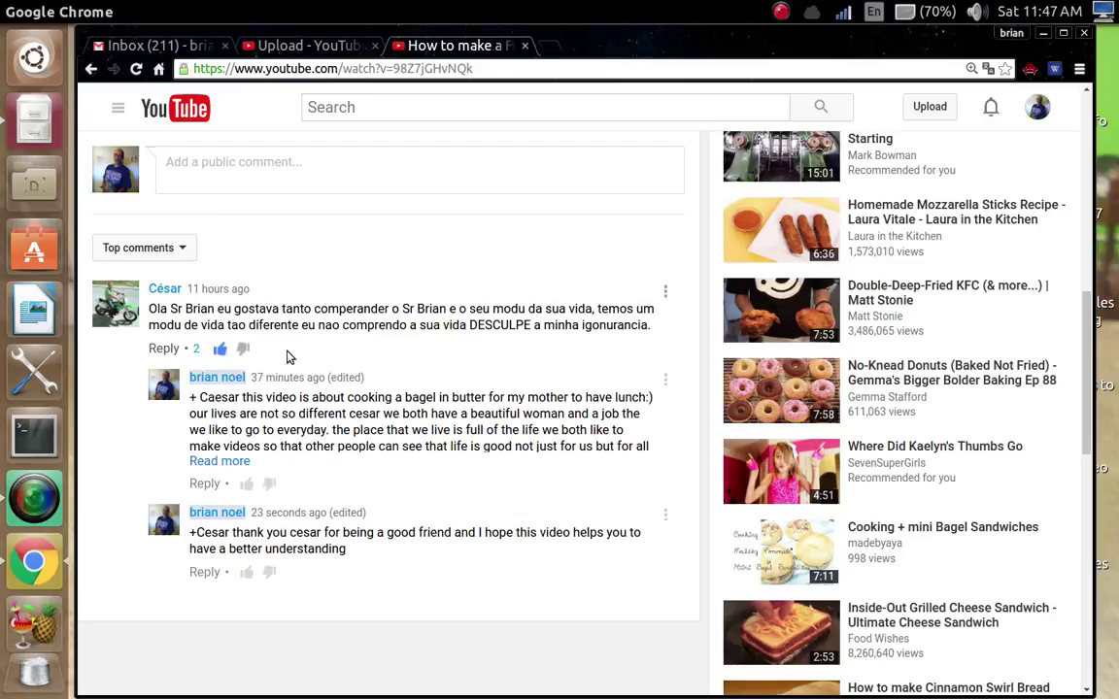
mouse_move(129, 310)
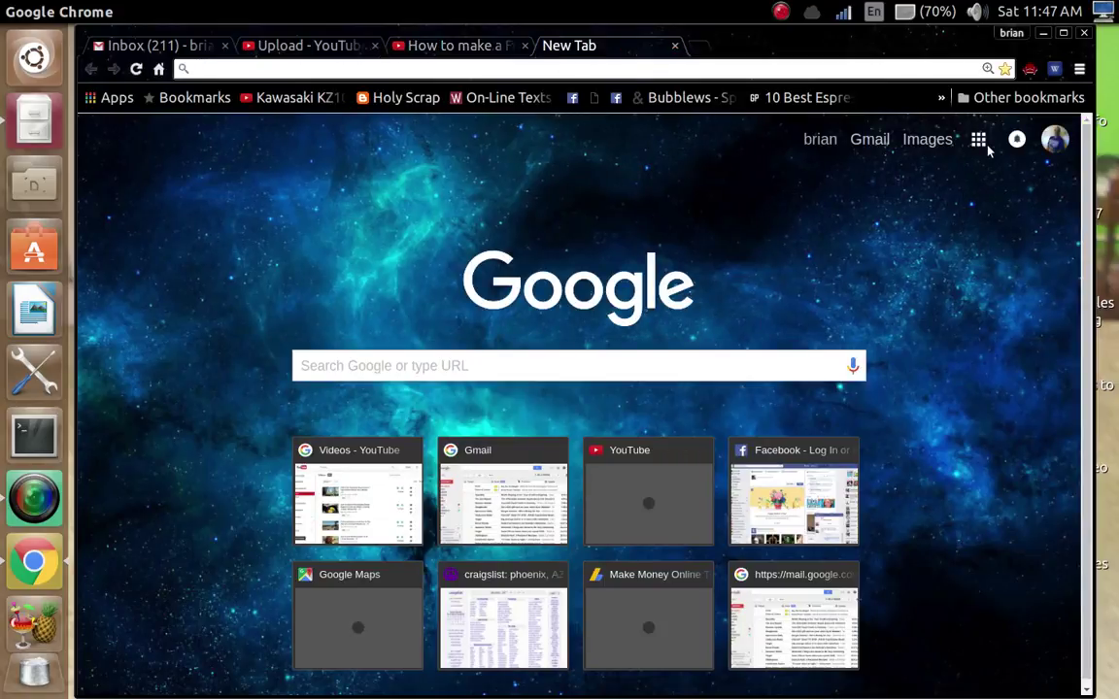
Launch Google Translate from the Google apps grid in the new tab
click(979, 141)
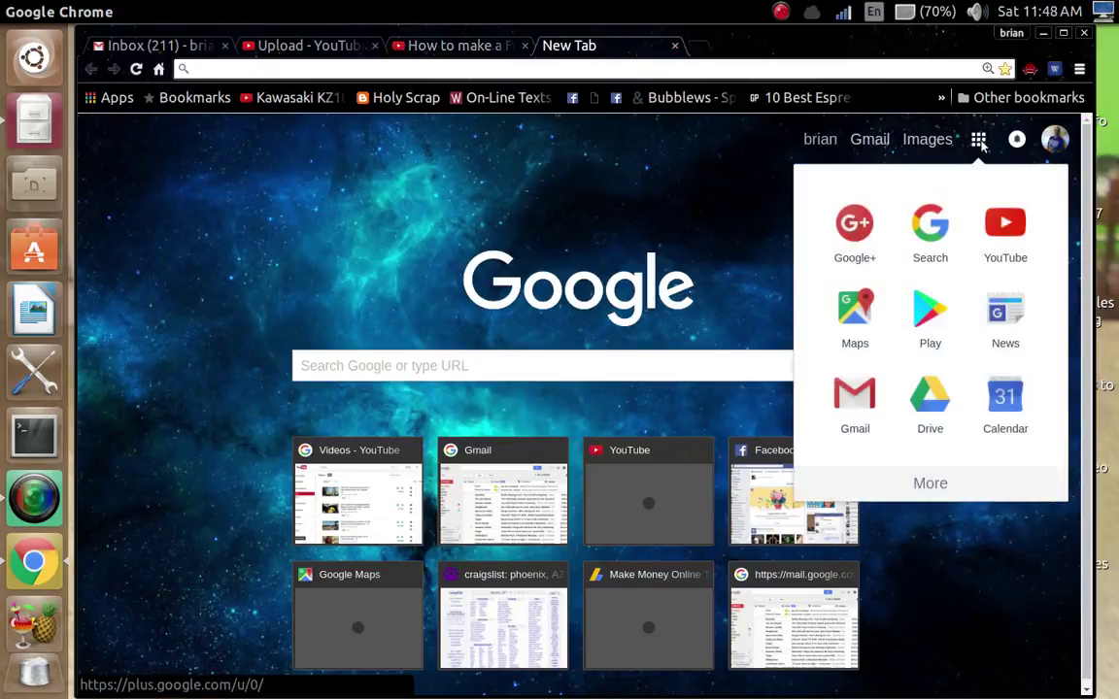
scroll(913, 374, down, 1)
scroll(874, 418, down, 2)
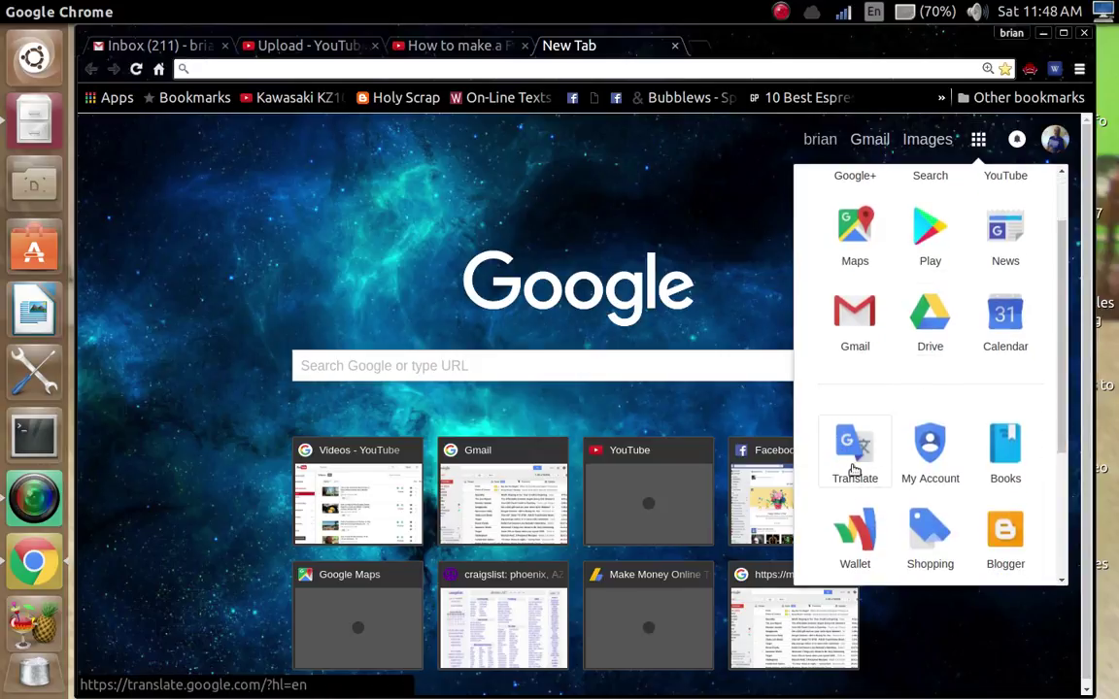
click(856, 467)
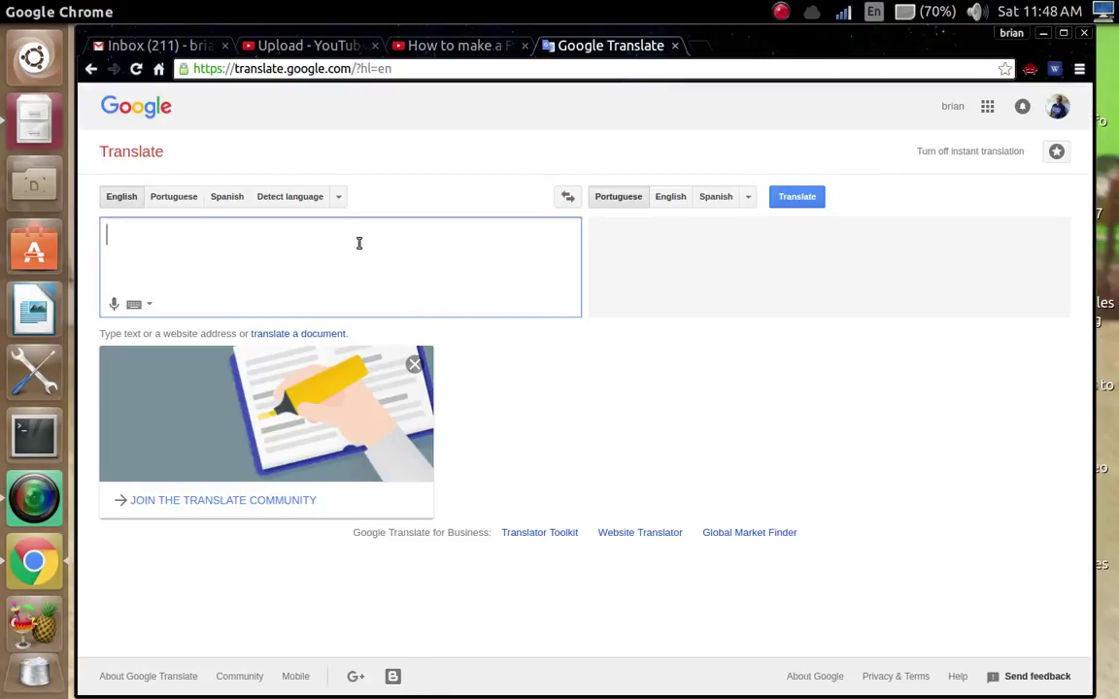
Set the translator's source language to Portuguese and target to English
click(337, 198)
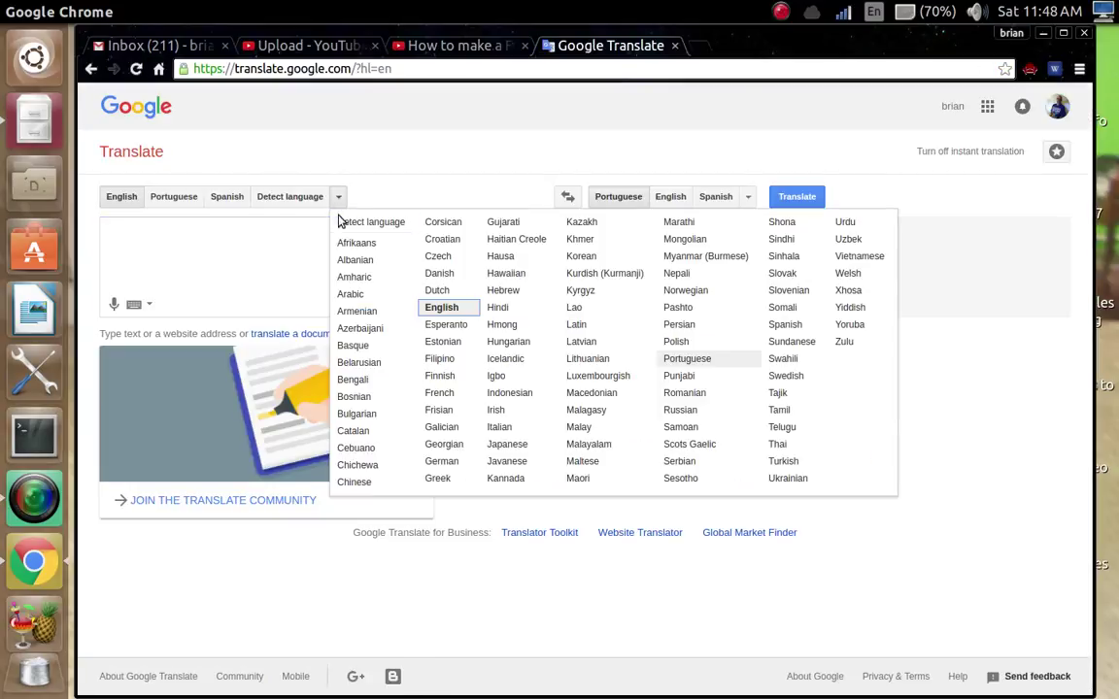
click(704, 359)
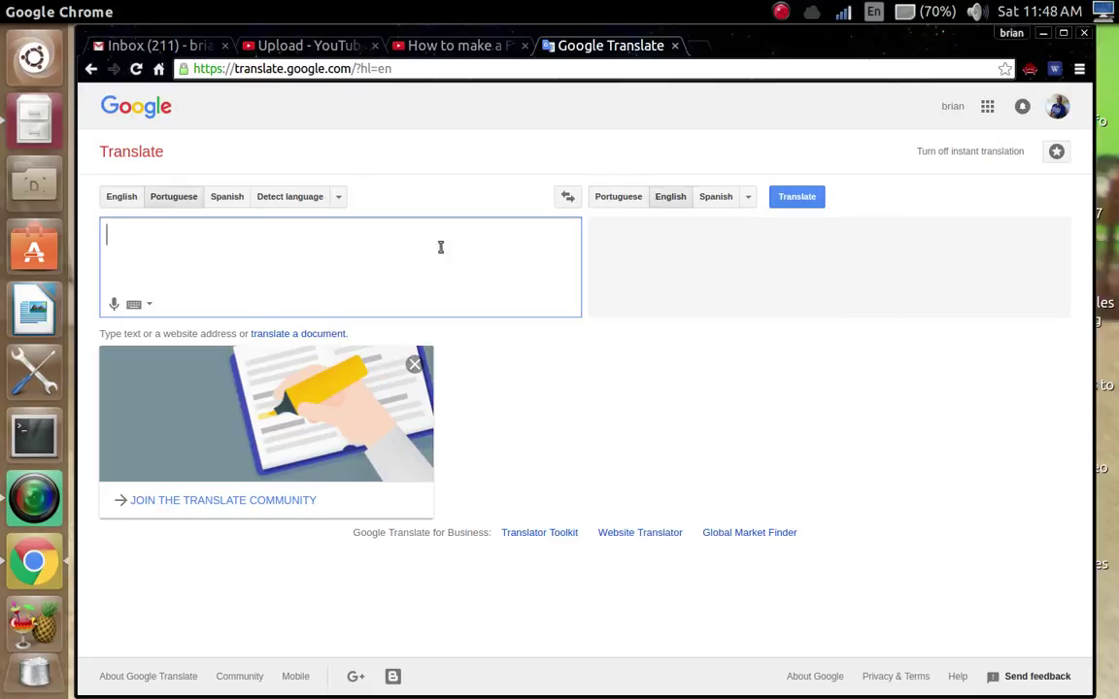
click(746, 198)
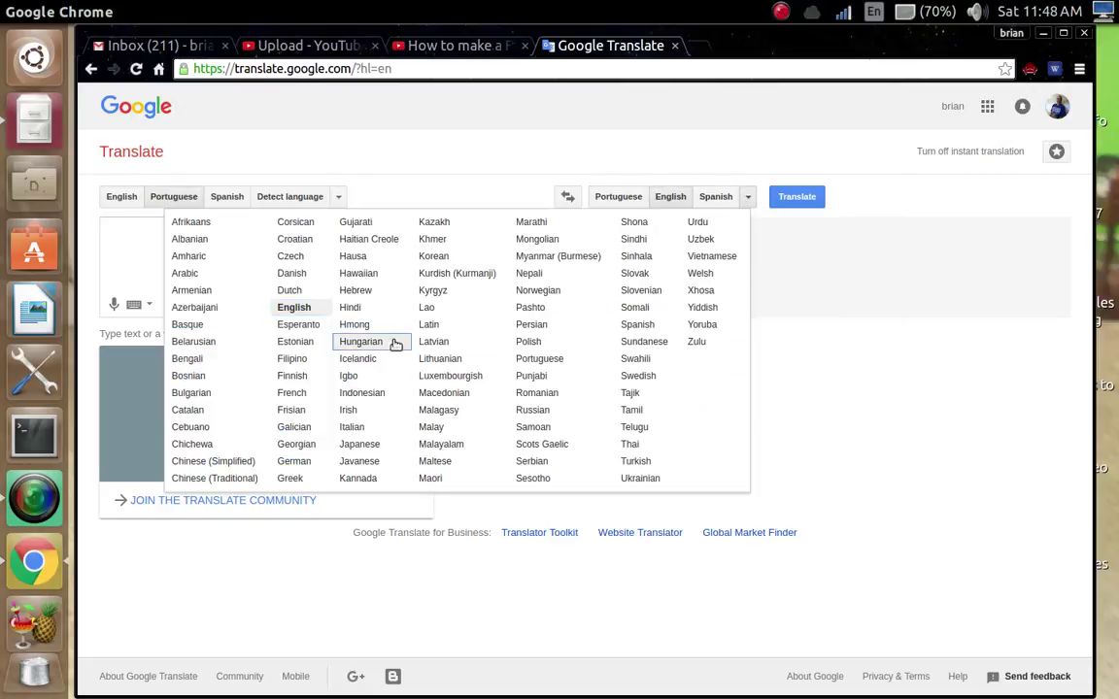
click(309, 312)
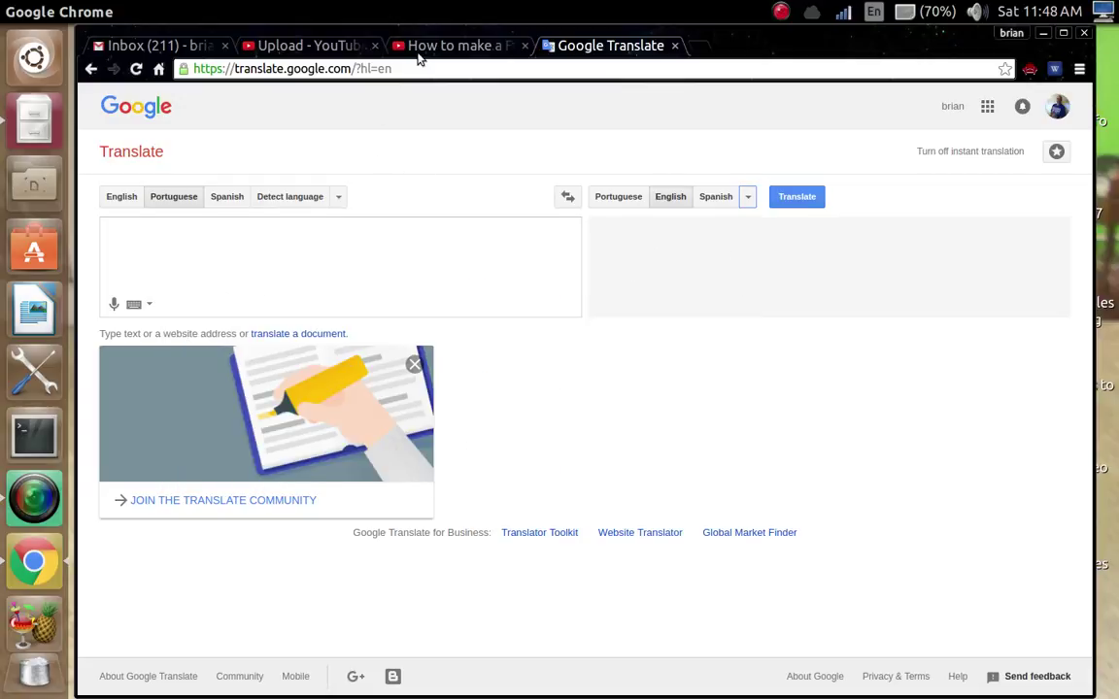
Copy César's Portuguese comment from the video page and paste it into Google Translate
click(313, 46)
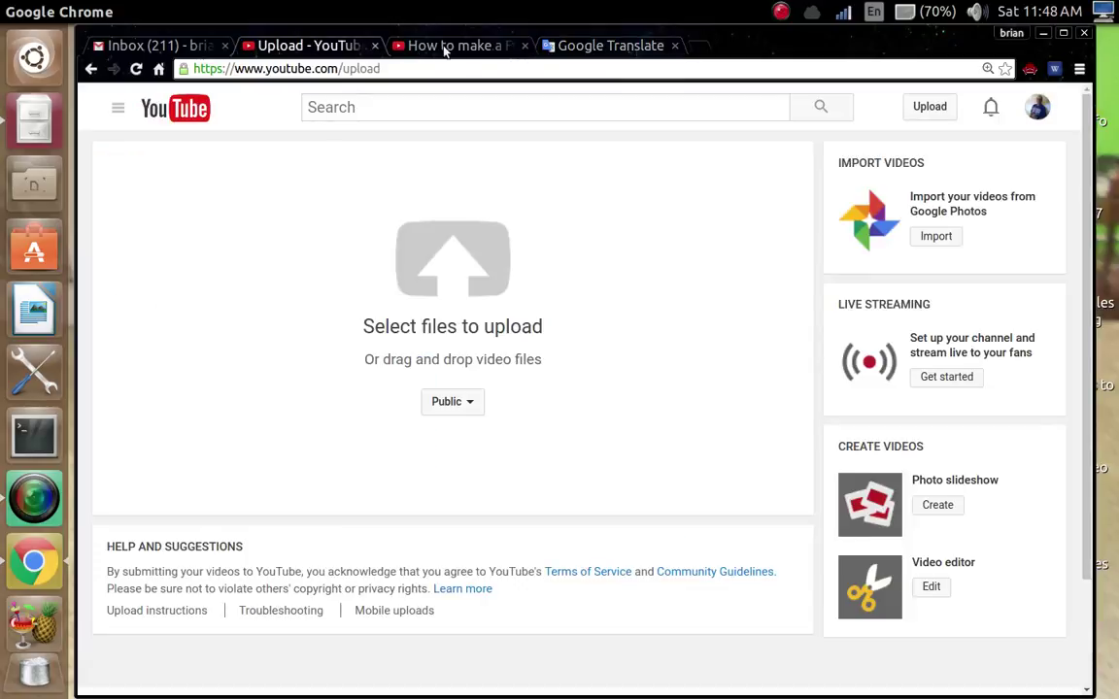
click(414, 45)
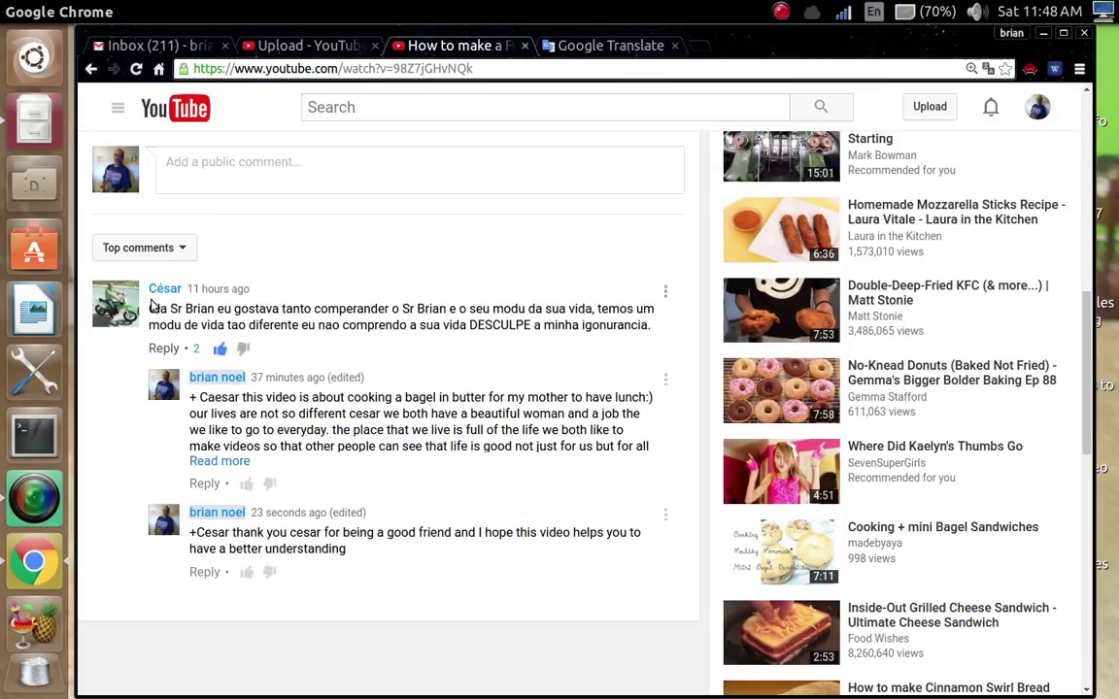
drag(150, 305, 660, 333)
key(ctrl+c)
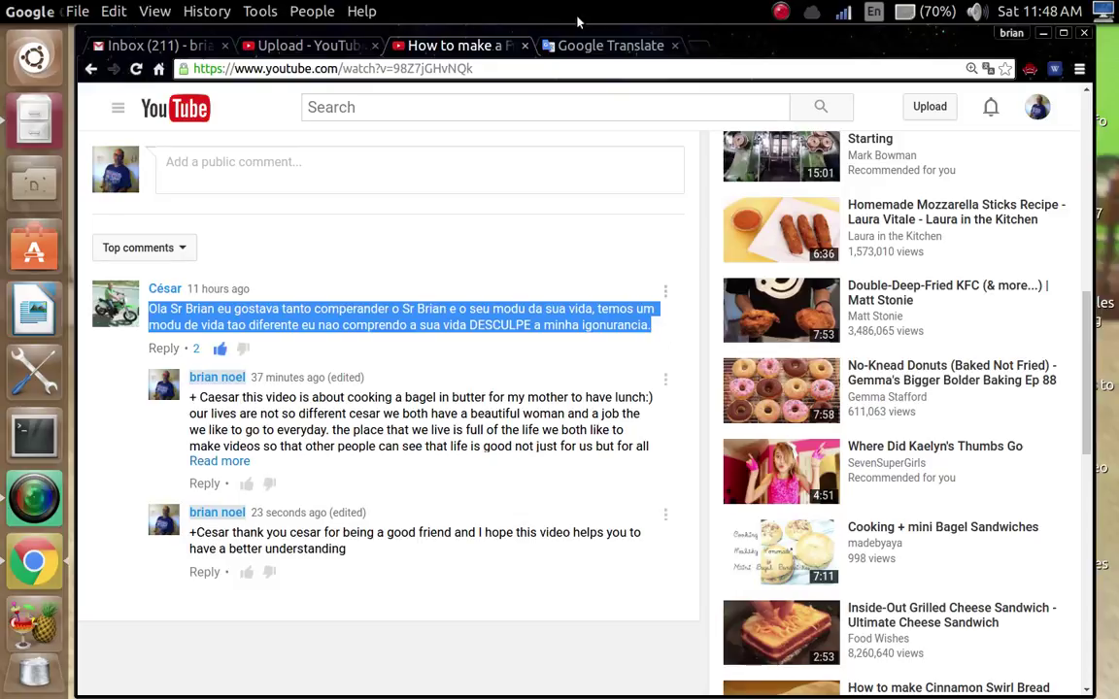
click(603, 46)
click(358, 280)
key(ctrl+v)
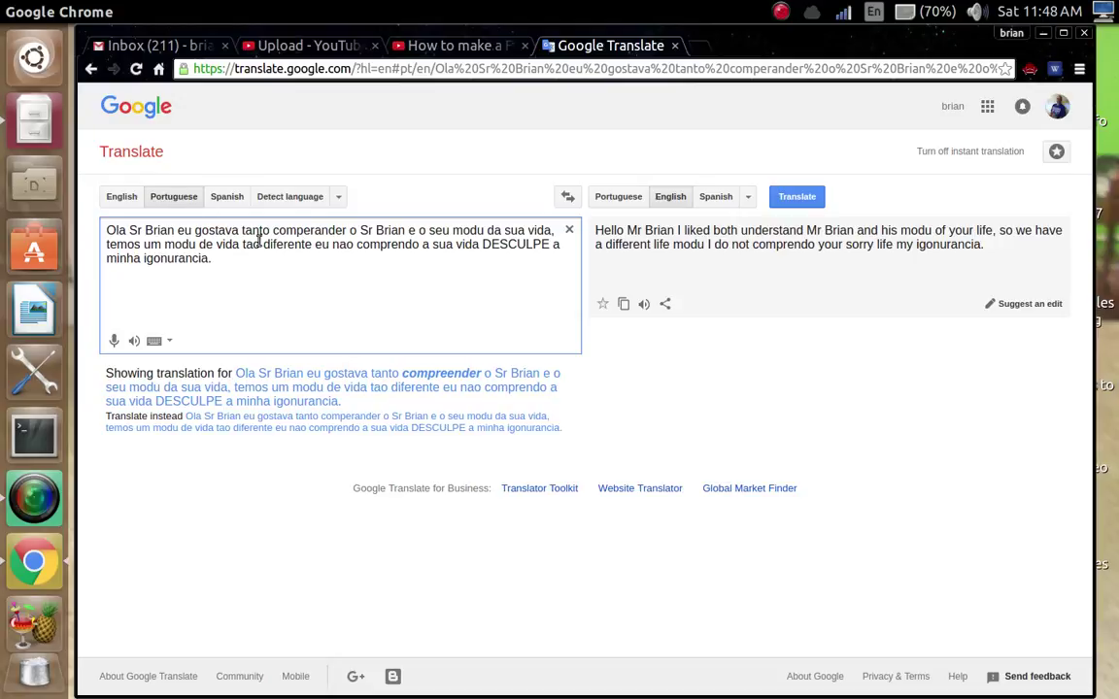
click(668, 197)
Close the Translate tab, deselect the comment, and have Chrome translate the video page into English
click(675, 45)
click(579, 357)
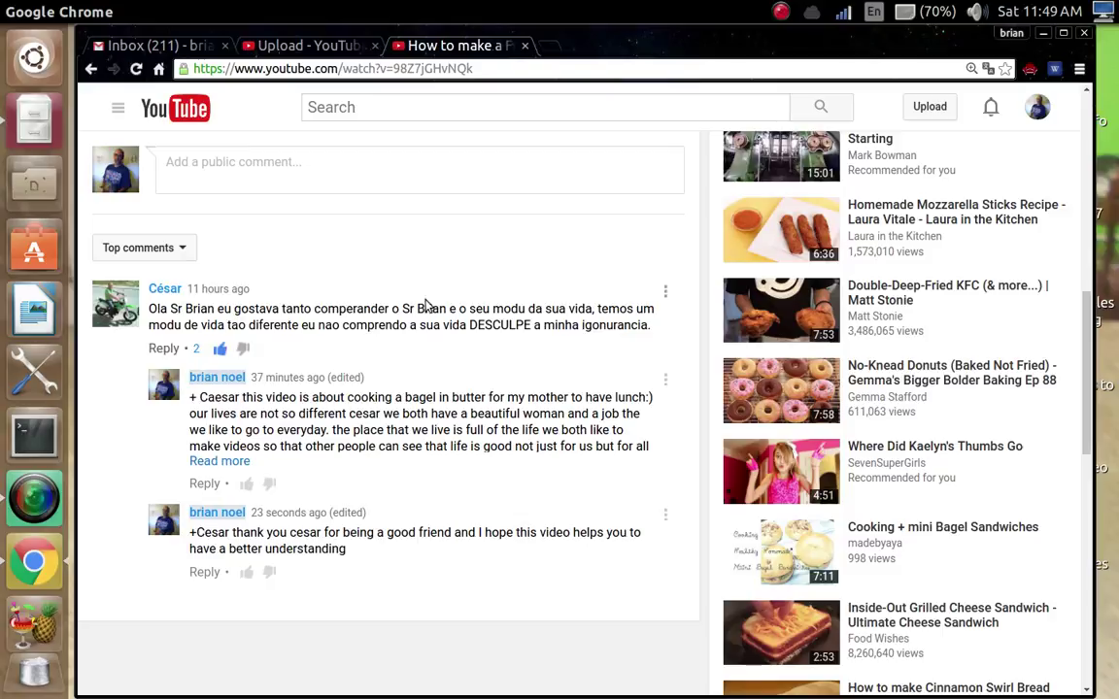
right_click(477, 321)
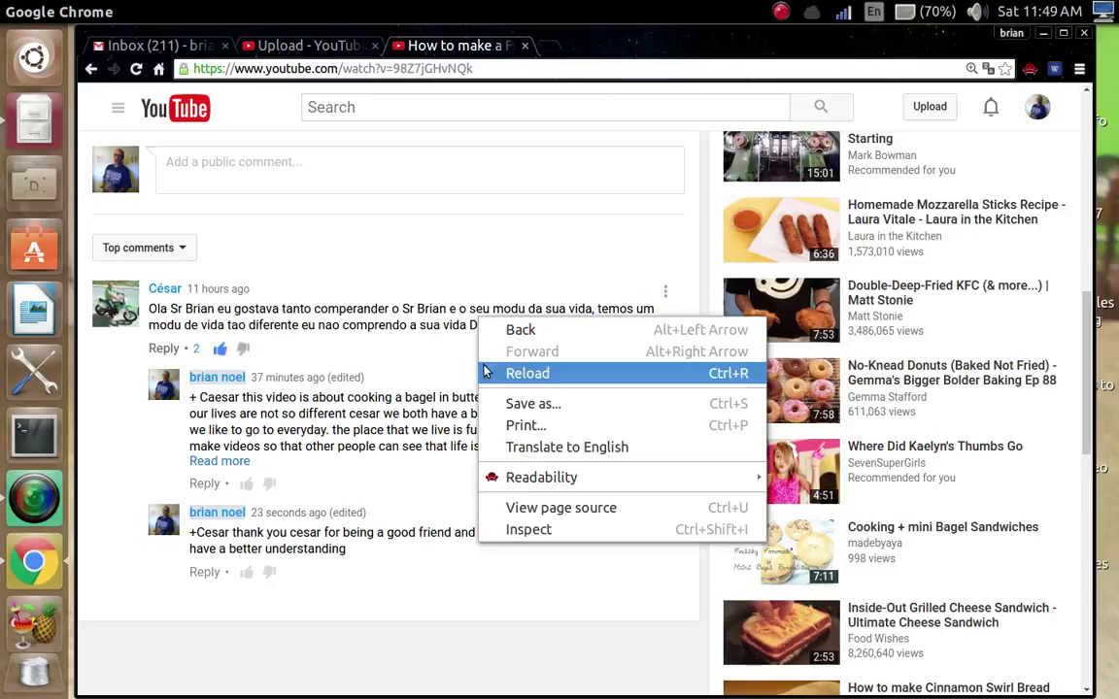
click(560, 449)
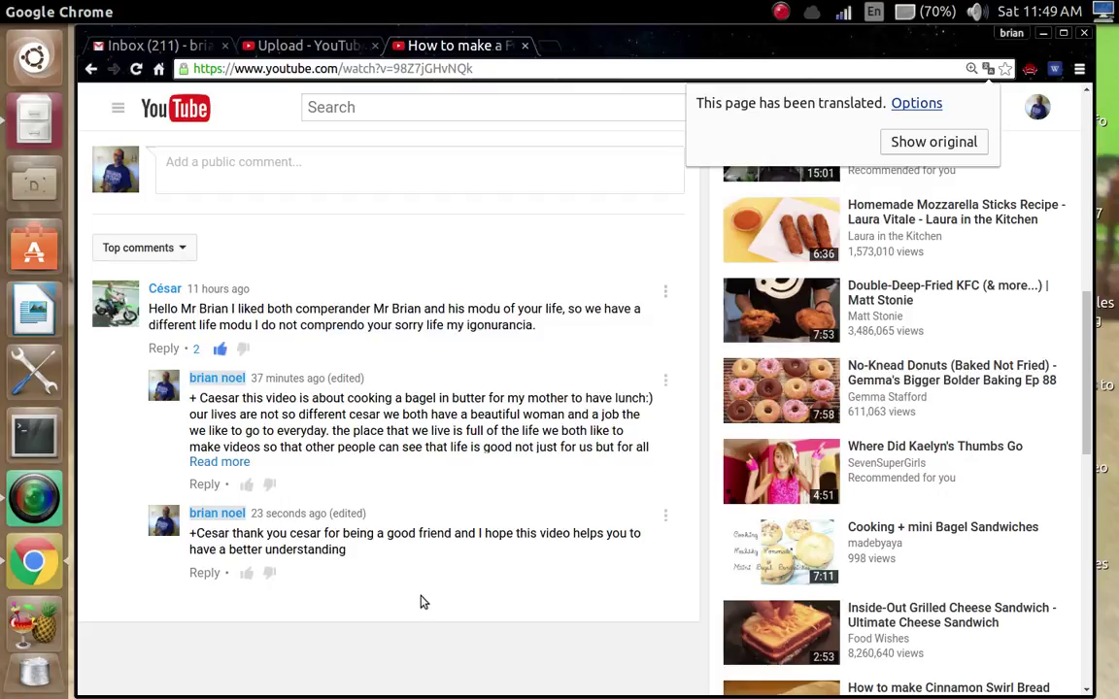
Start a reply to César's comment, correcting the misspelled 'fried' to 'friend'
click(164, 349)
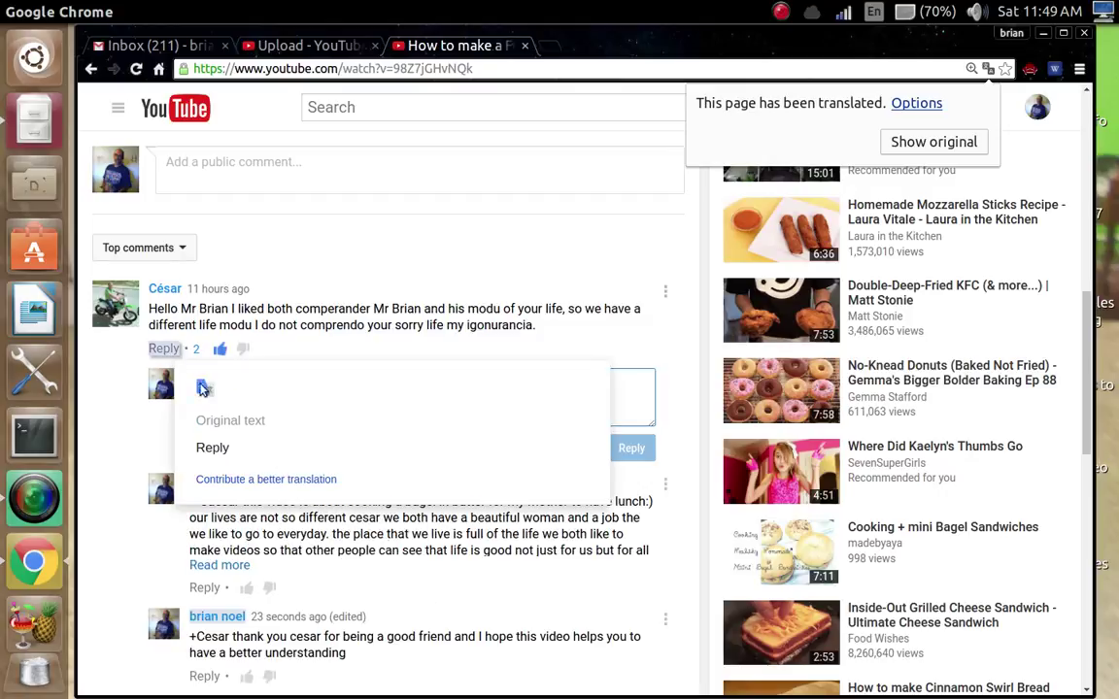
click(233, 421)
click(295, 406)
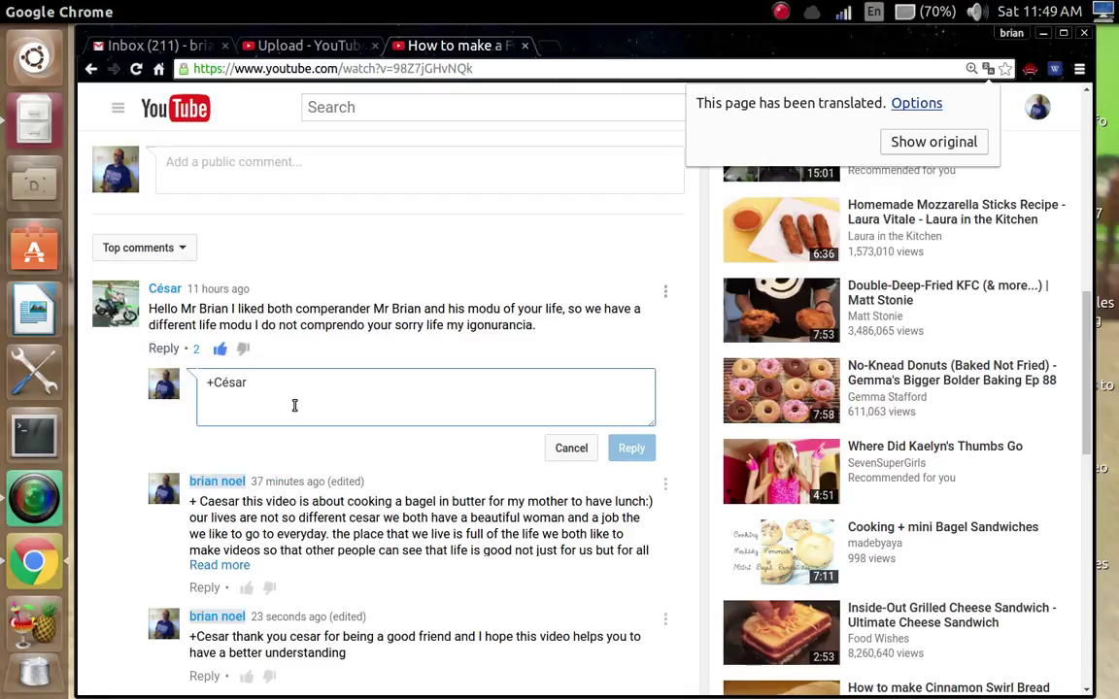
text(thius)
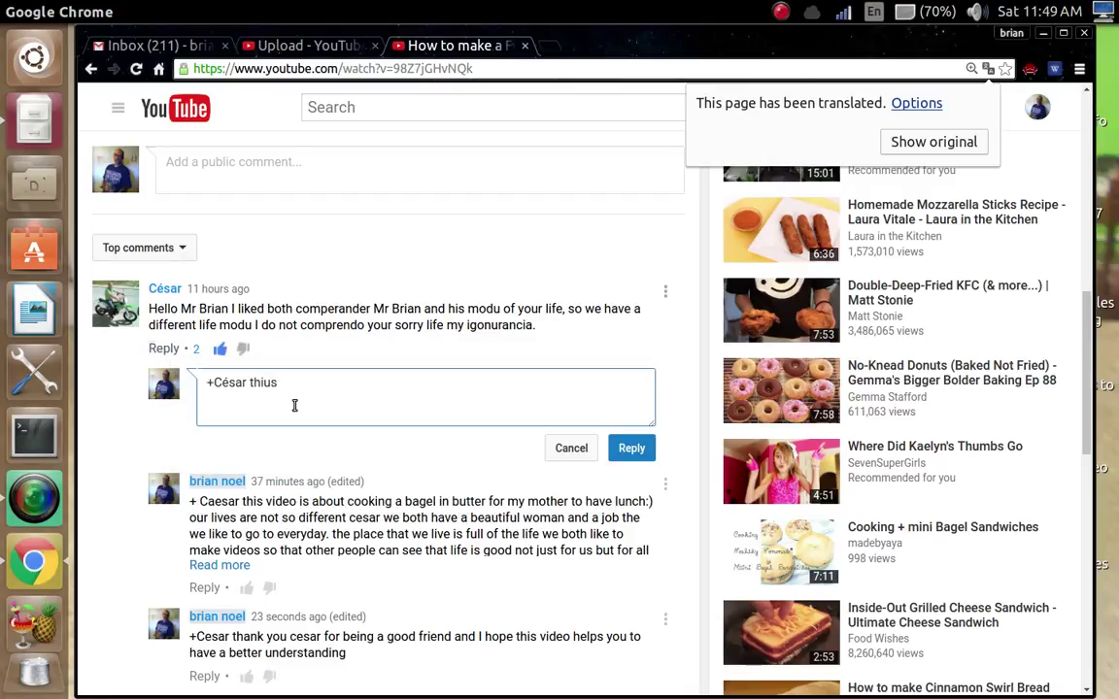
key(BackSpace)
key(BackSpace)
text(s video is for my fried Cesar)
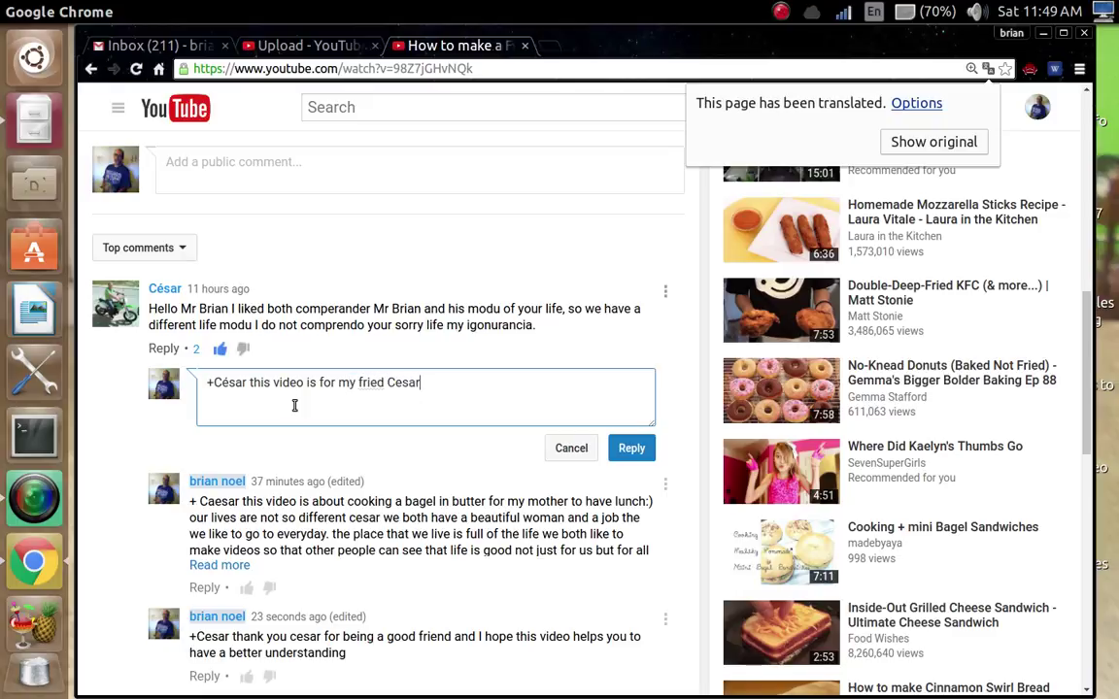
right_click(369, 383)
click(412, 61)
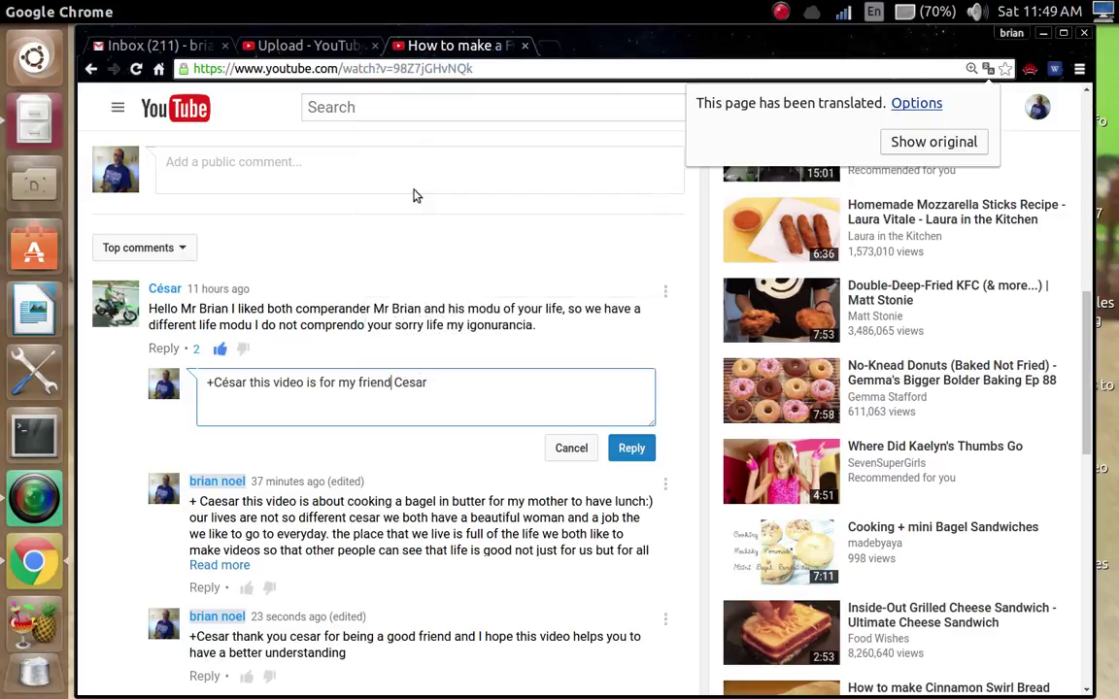
Finish the reply about translating English to Portuguese, fix 'portaguse' to 'portuguese', and post it
click(440, 386)
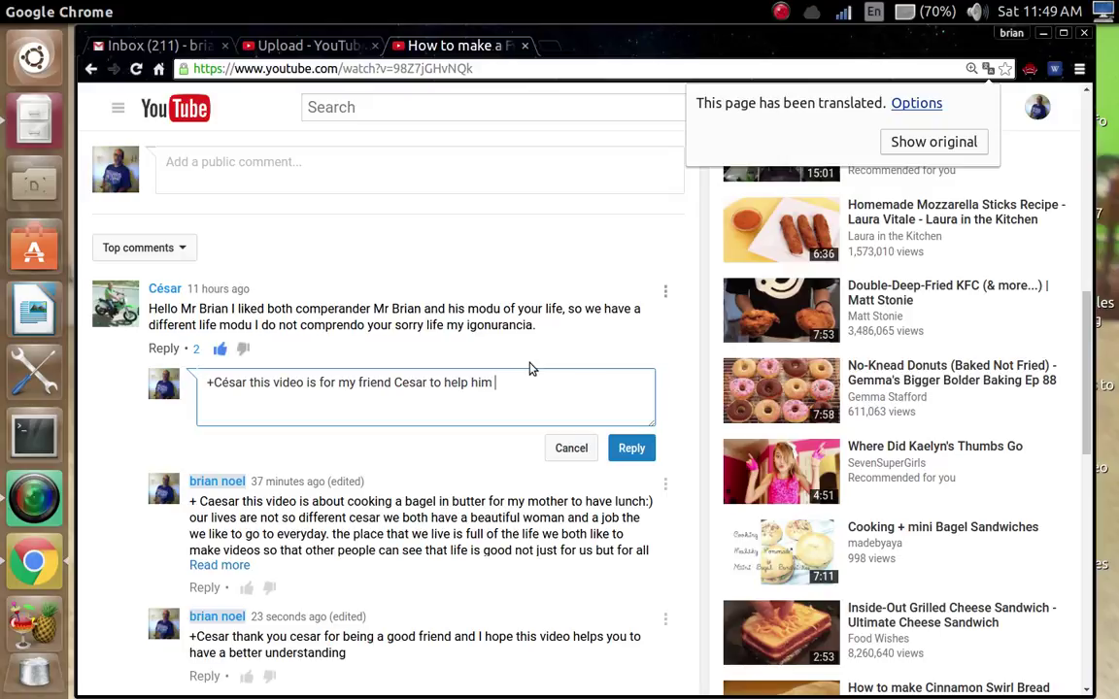
text(anslate english to port)
text(aguse)
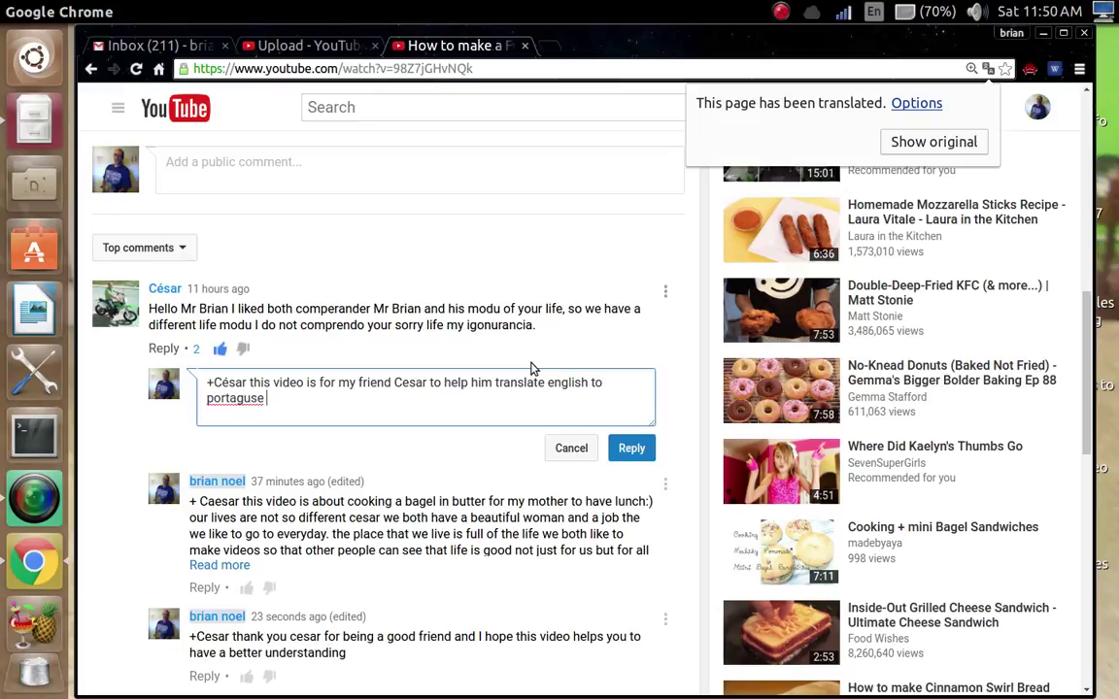
right_click(233, 397)
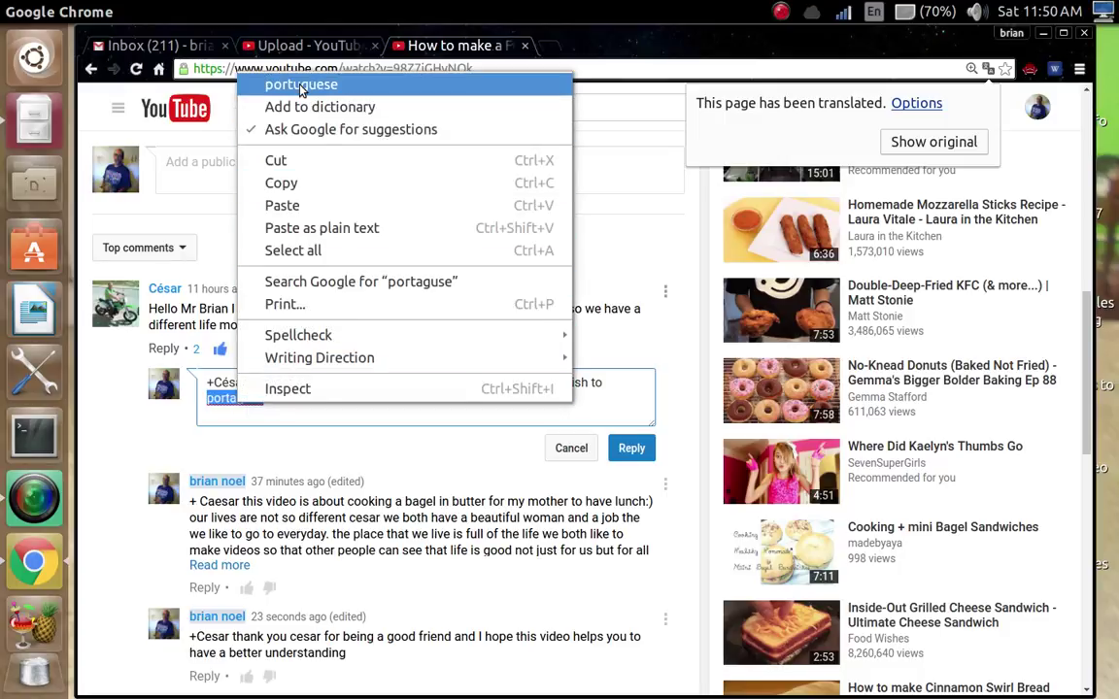
click(268, 85)
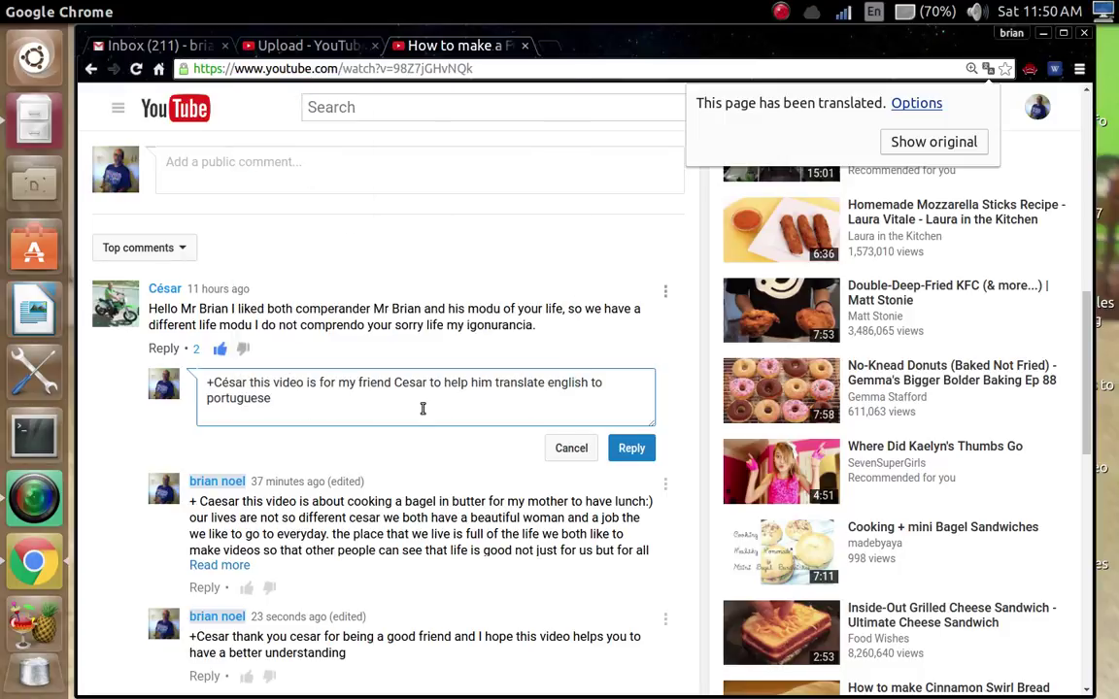
click(631, 450)
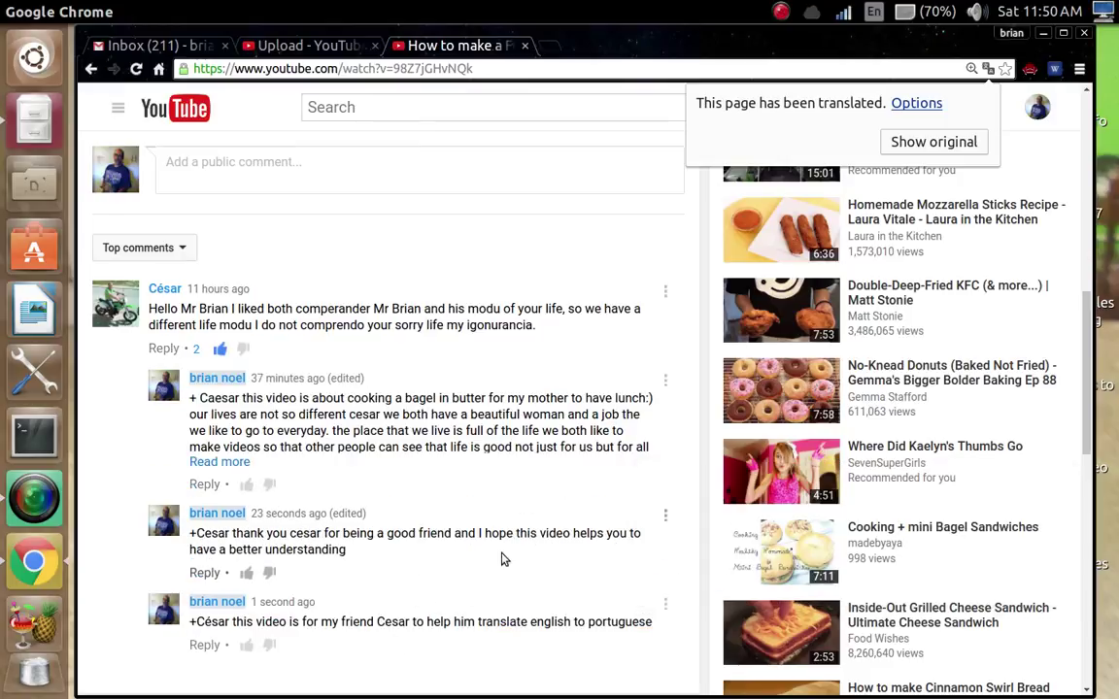
Switch the translated comments back to their original language
click(956, 143)
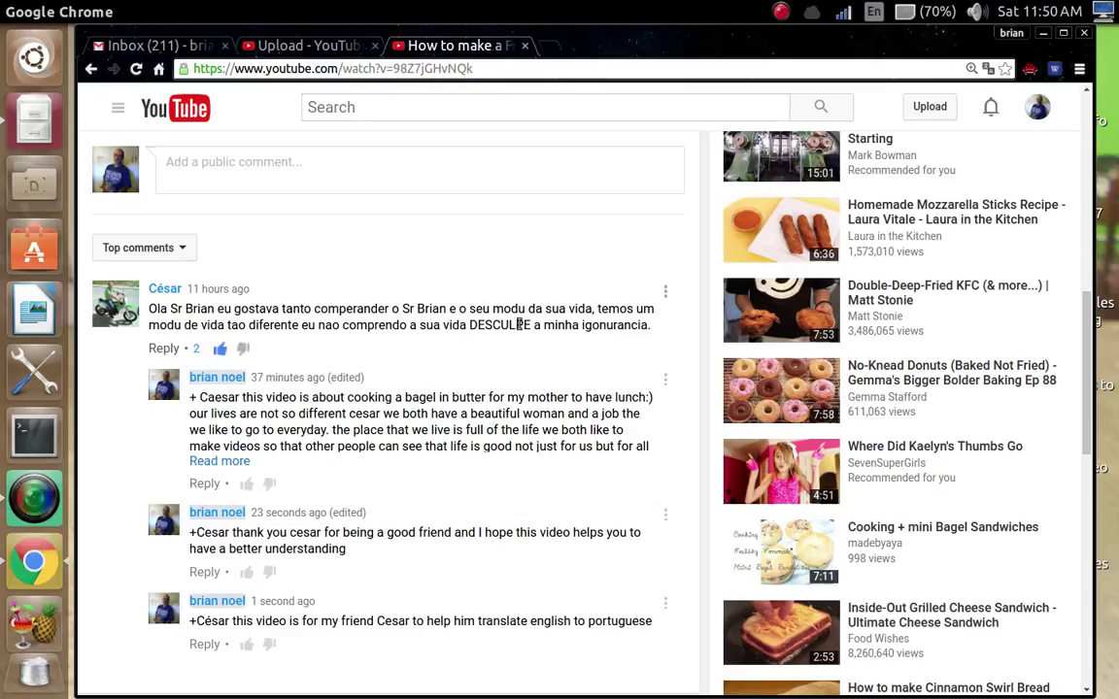
right_click(468, 418)
click(468, 418)
right_click(467, 418)
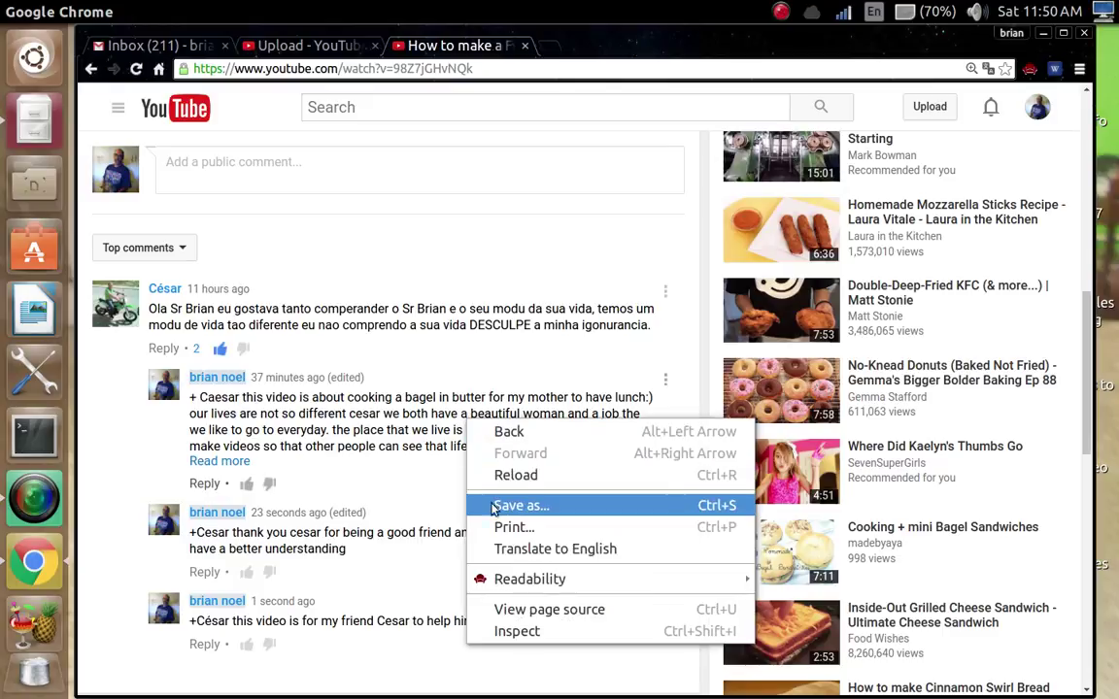
click(402, 478)
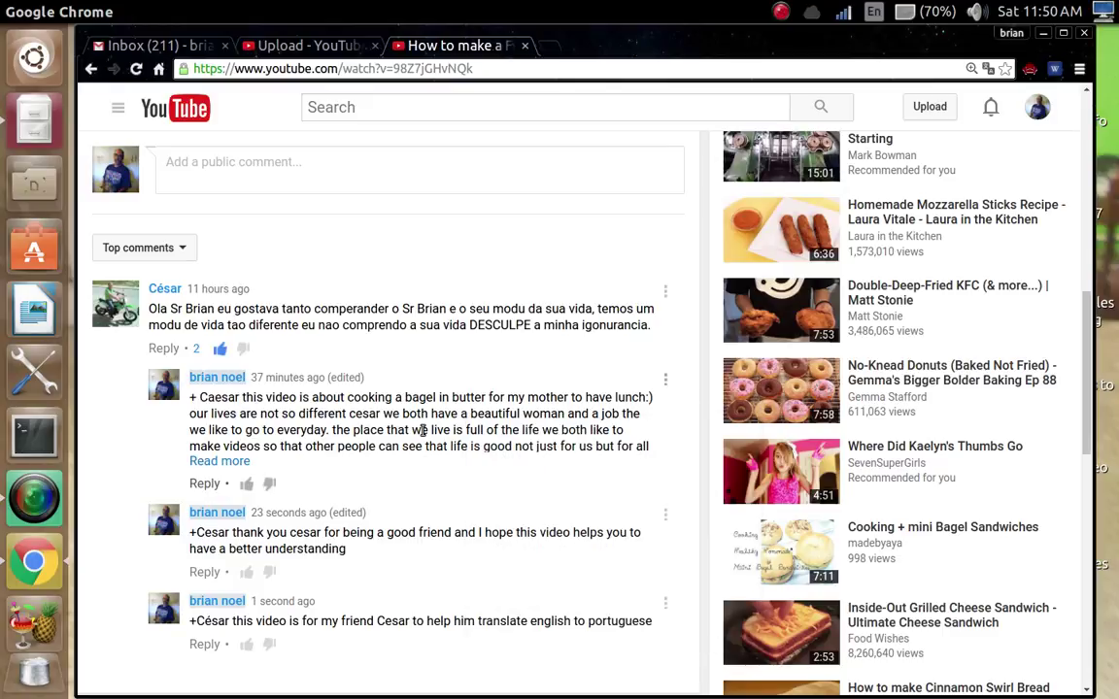
Expand the long bagel comment with Read more and select its entire text
click(423, 430)
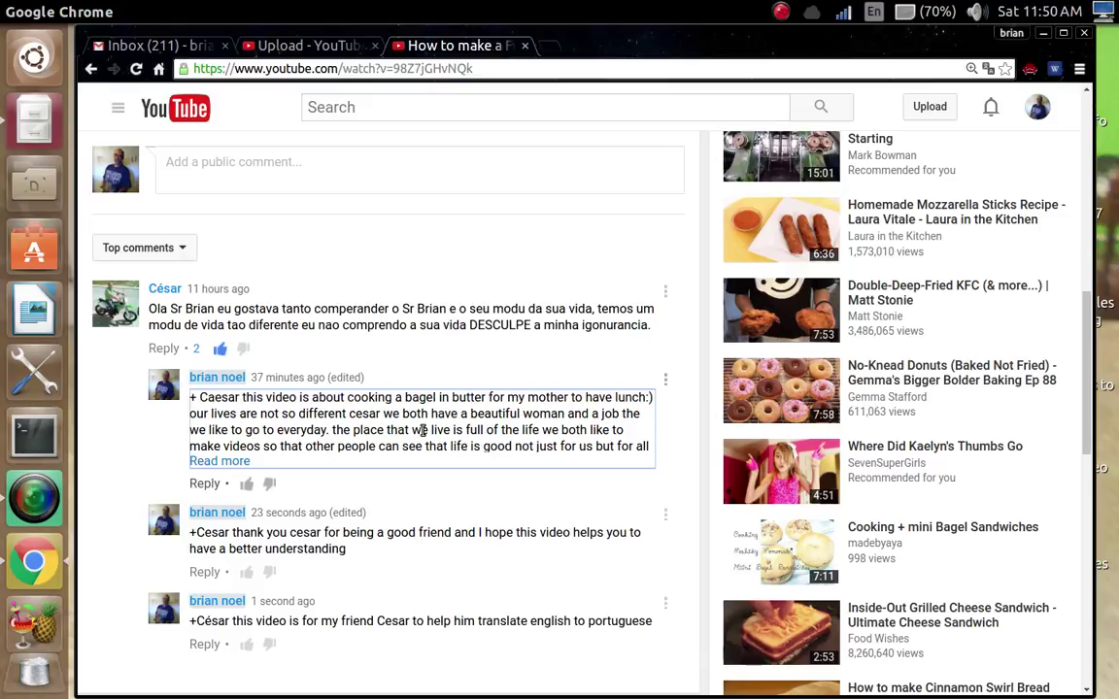
triple_click(423, 430)
click(422, 430)
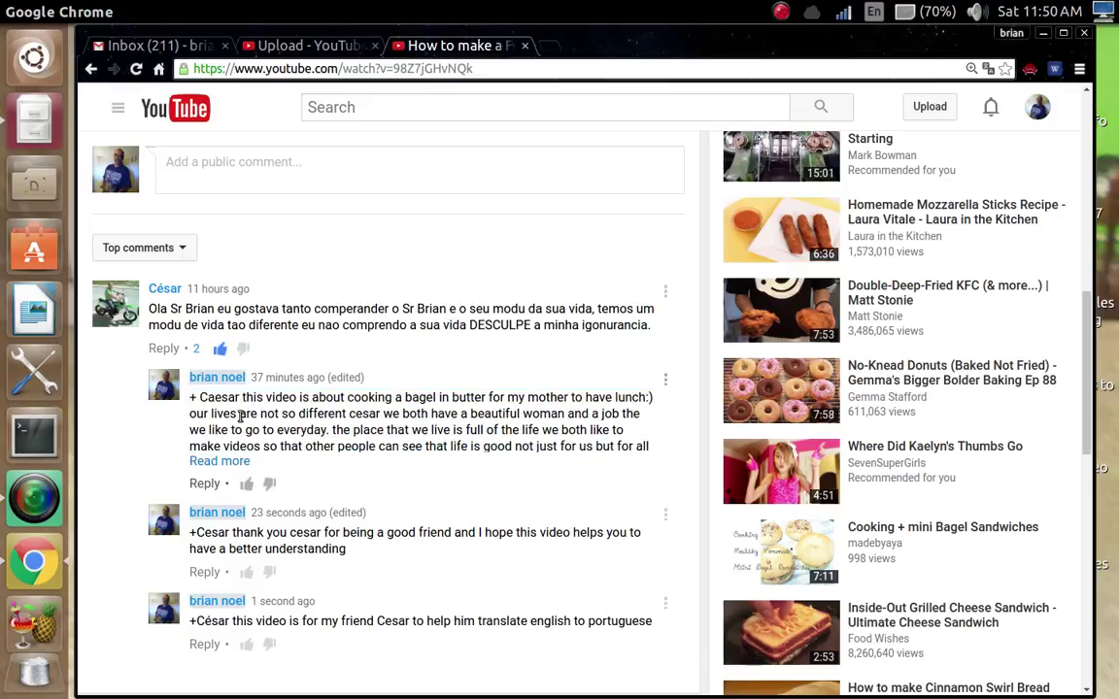
drag(187, 398, 650, 446)
key(ctrl+c)
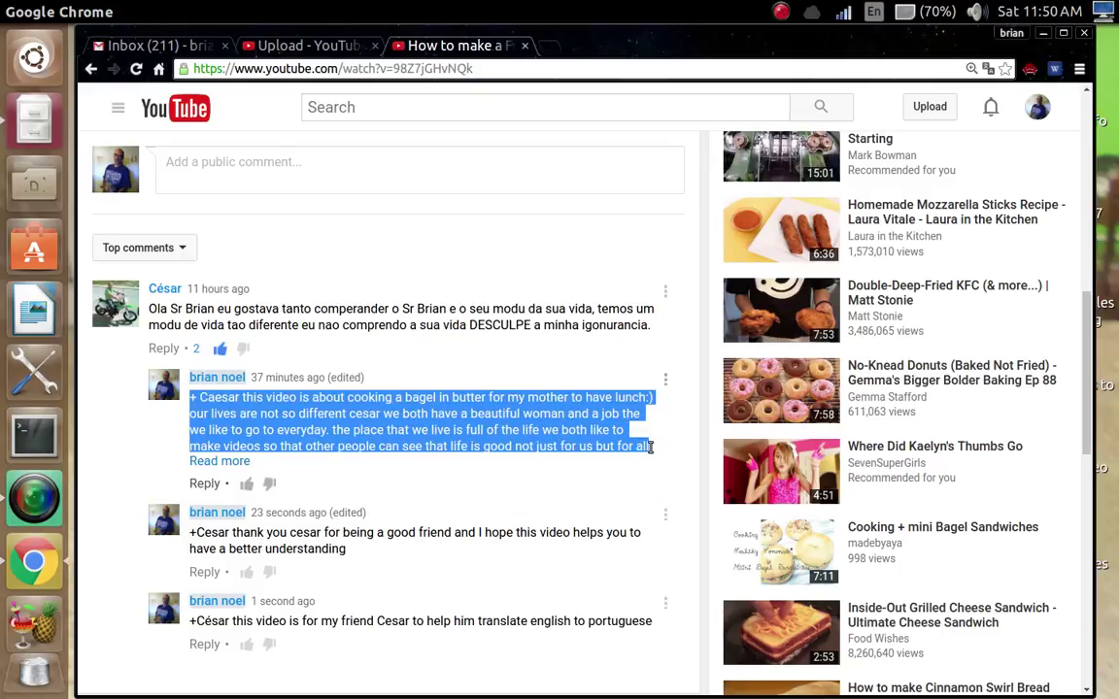
click(227, 462)
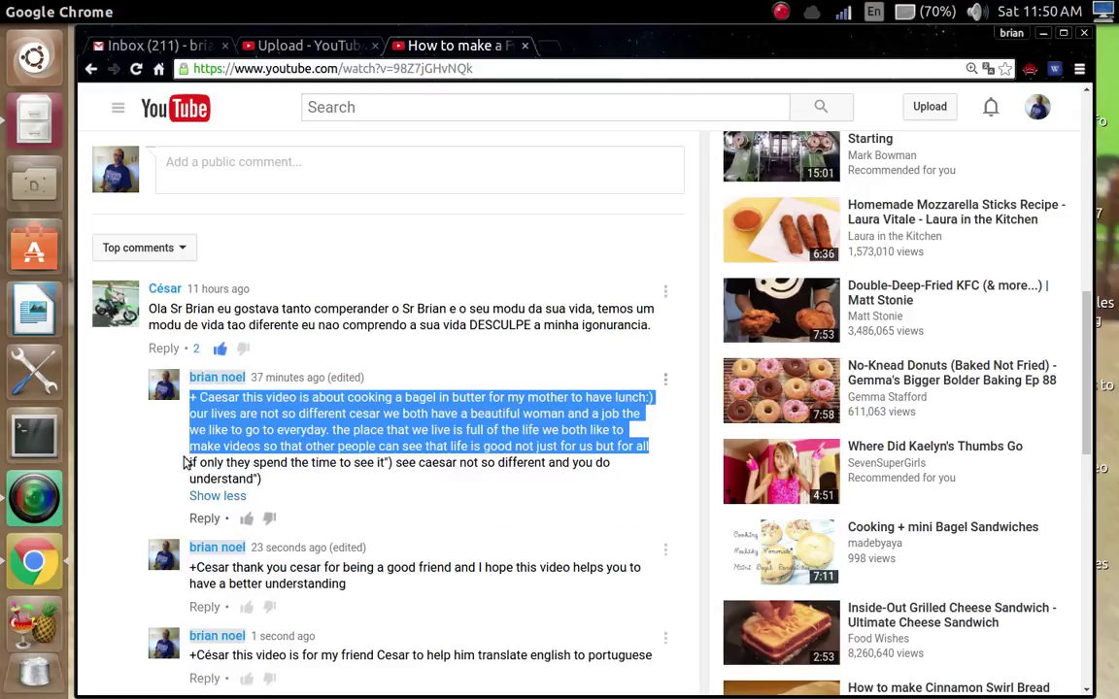
drag(293, 480, 190, 404)
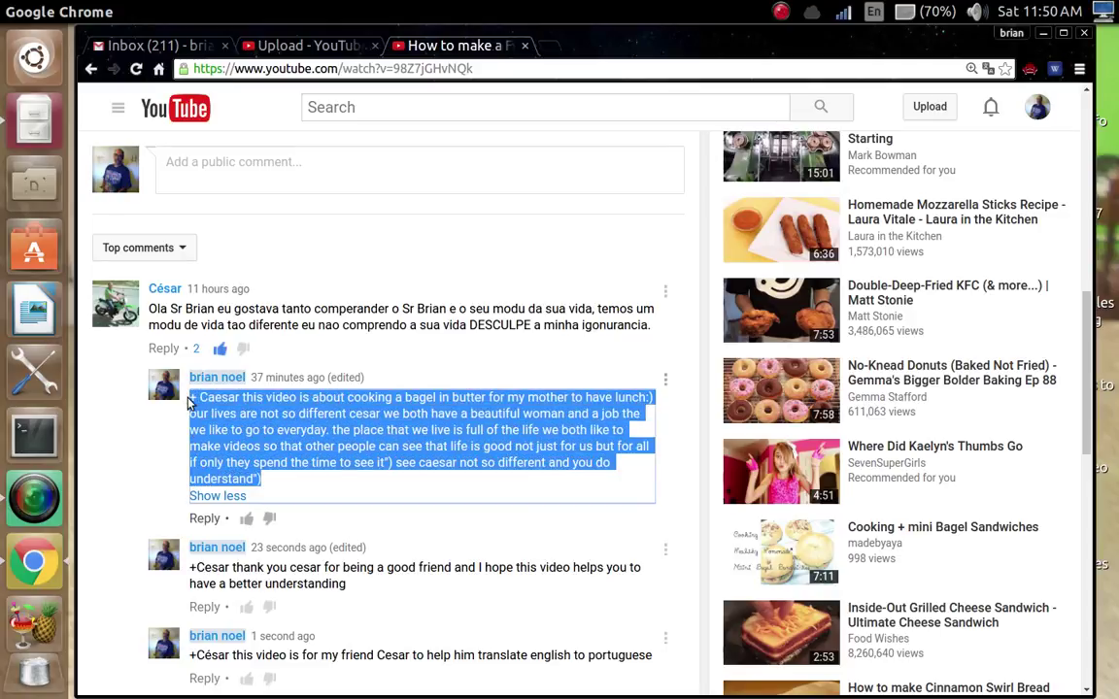
Open Google Translate in a new tab, set the target to Portuguese, and paste the bagel comment
click(547, 46)
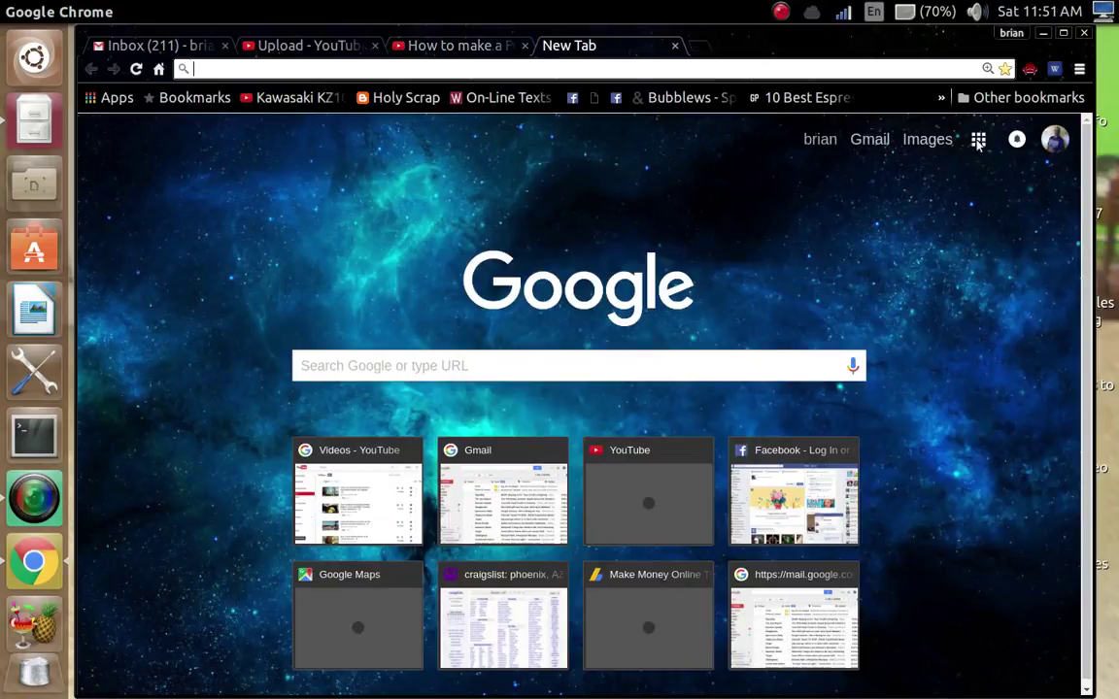
click(979, 139)
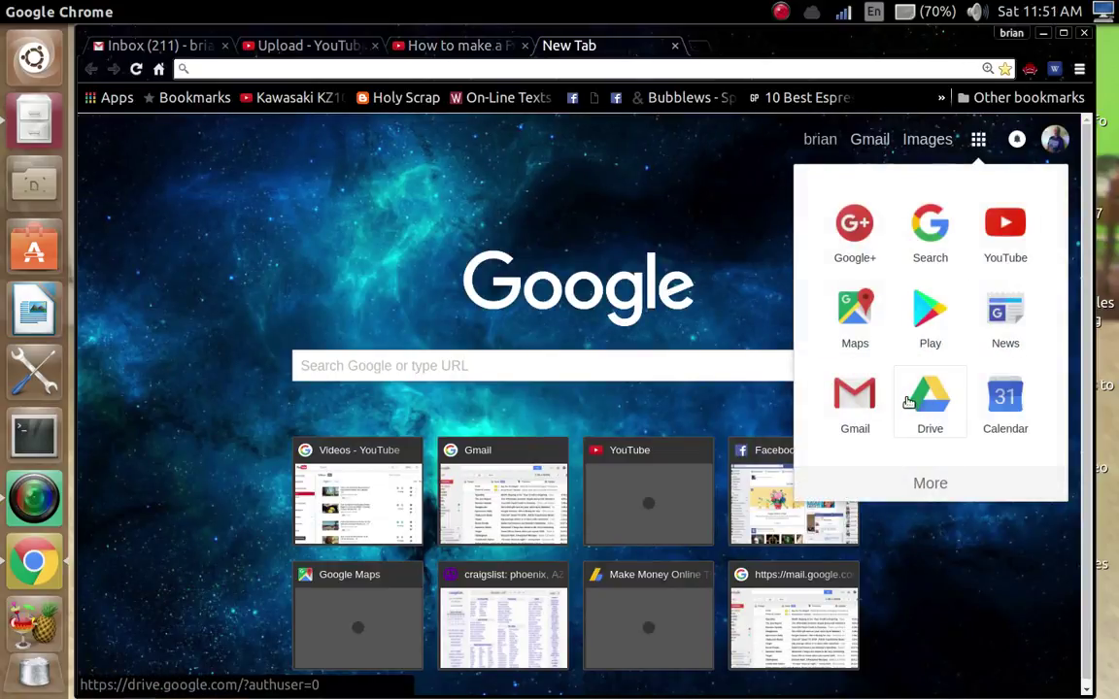
scroll(908, 401, down, 3)
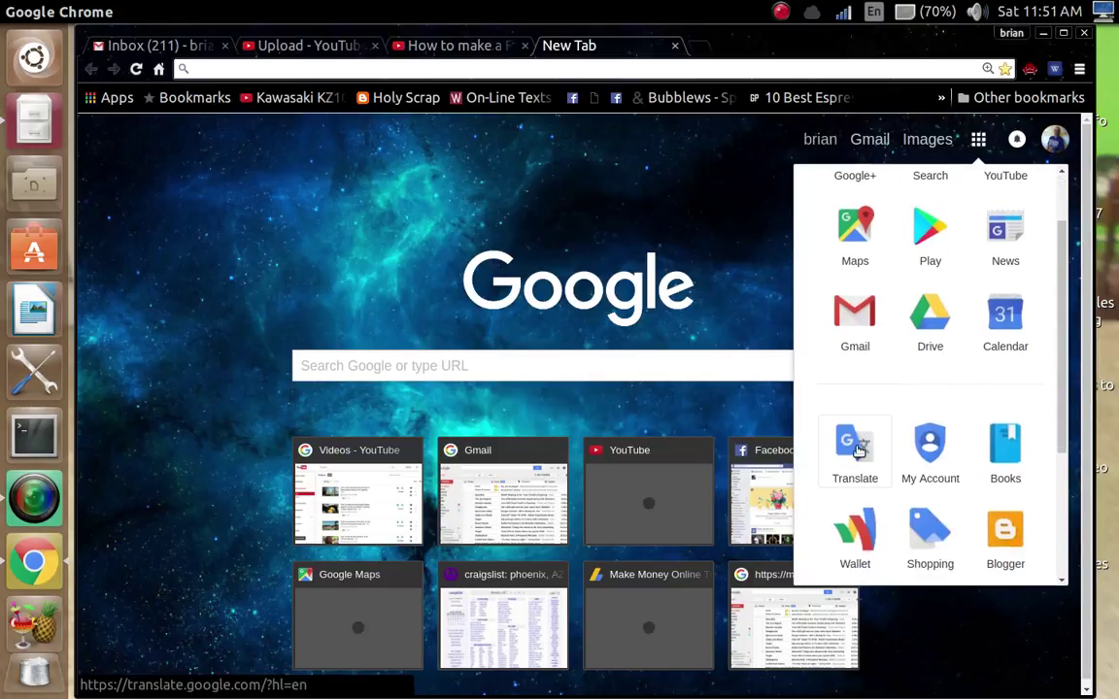
click(856, 447)
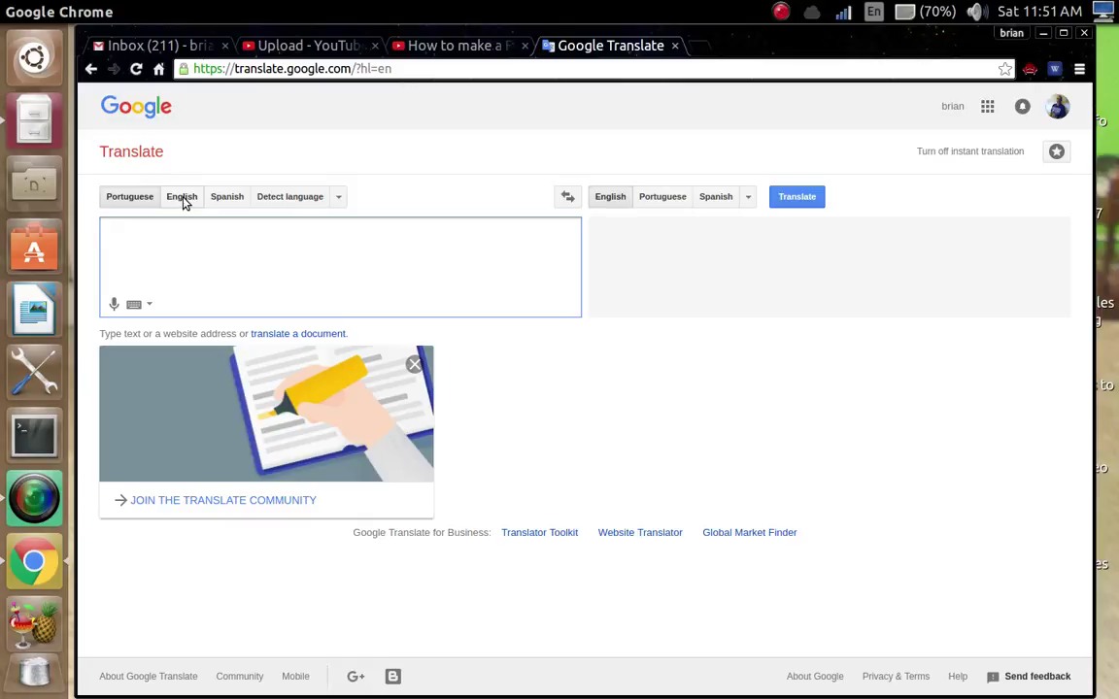
click(748, 198)
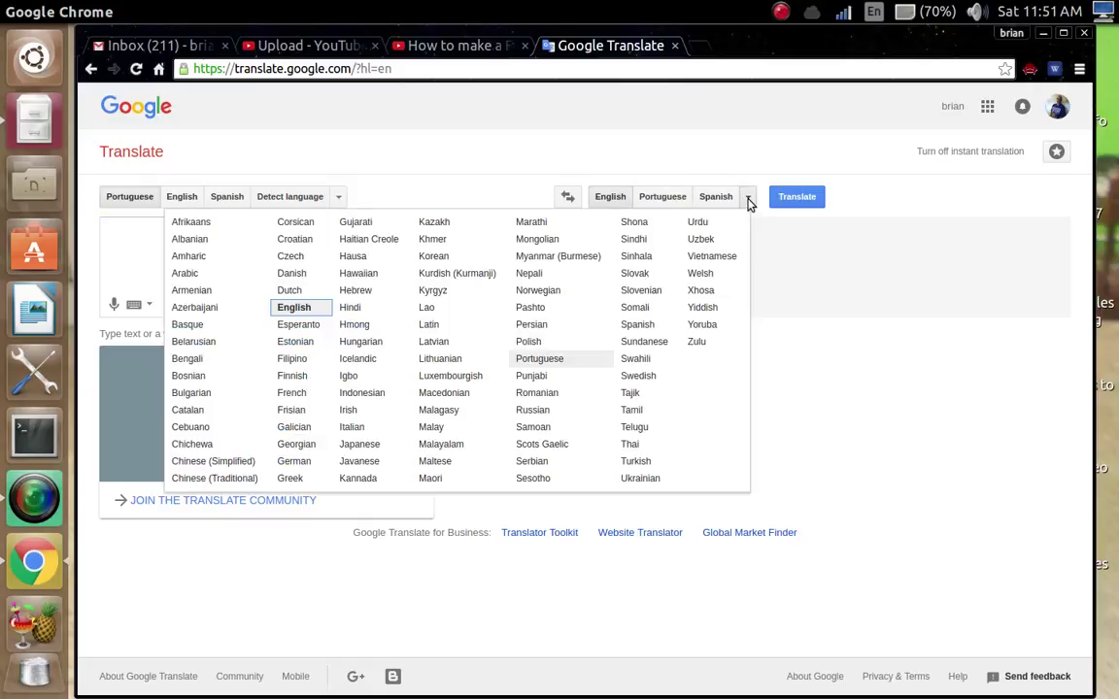
click(575, 361)
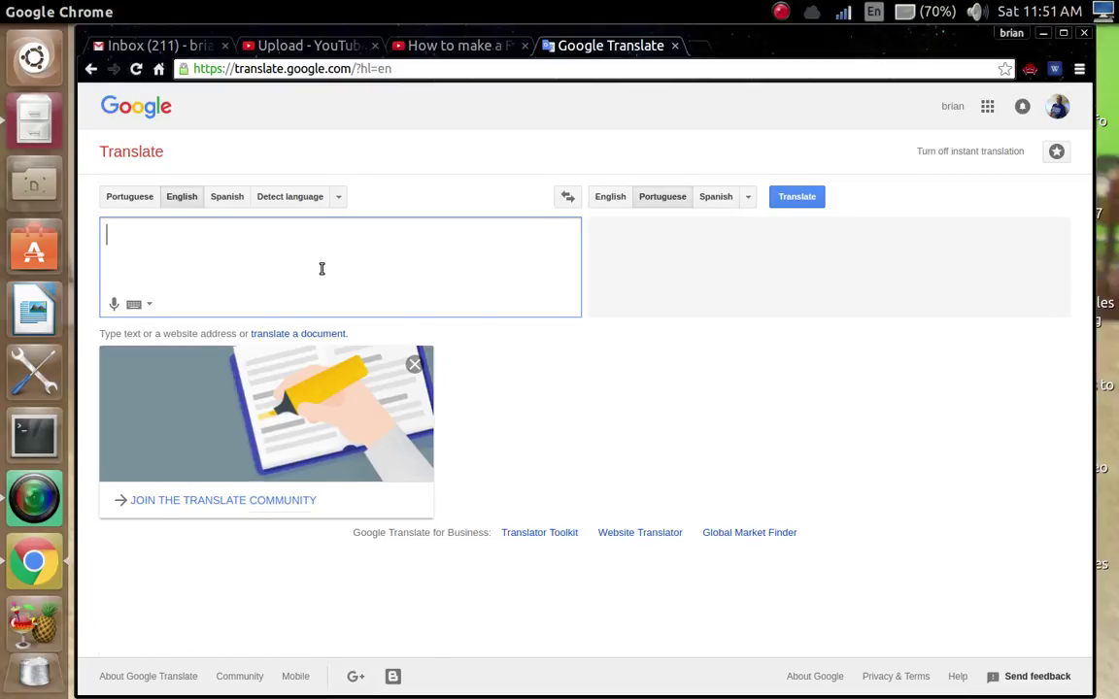
key(ctrl+v)
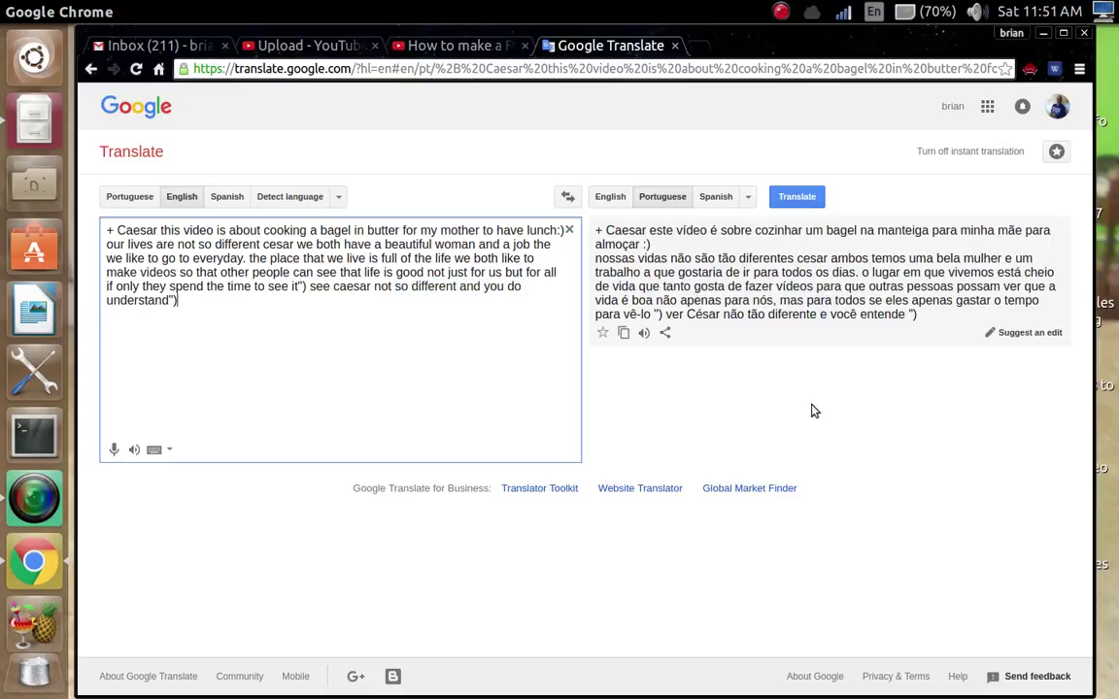
Close the Google Translate tab and clear the comment selection on the YouTube page
click(674, 47)
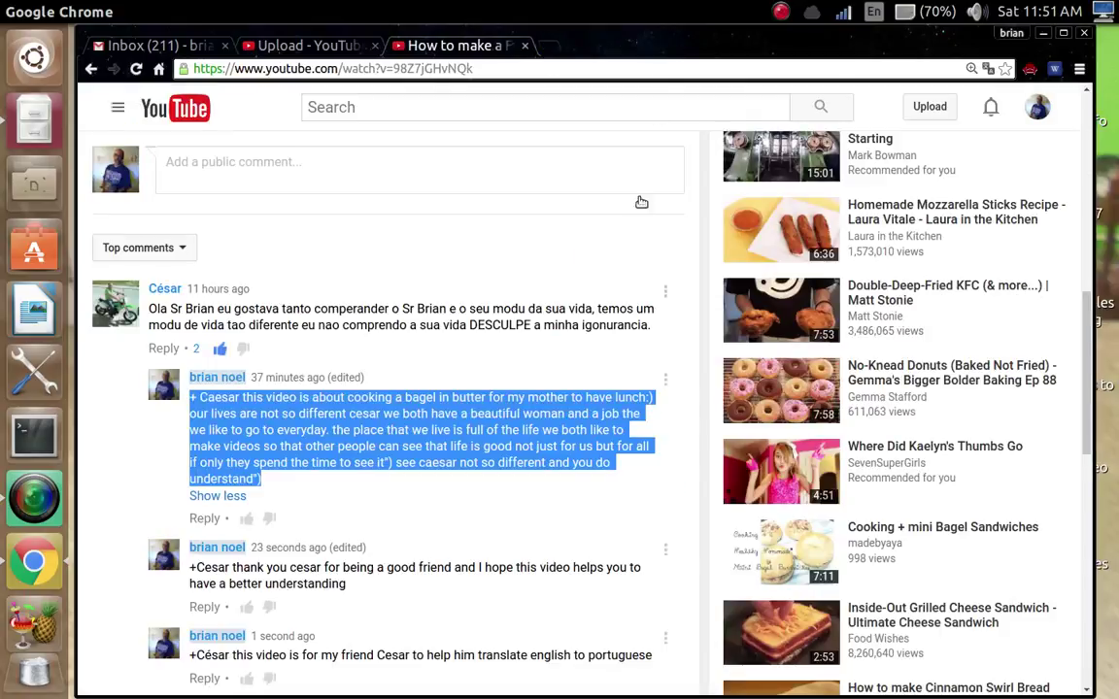
click(550, 521)
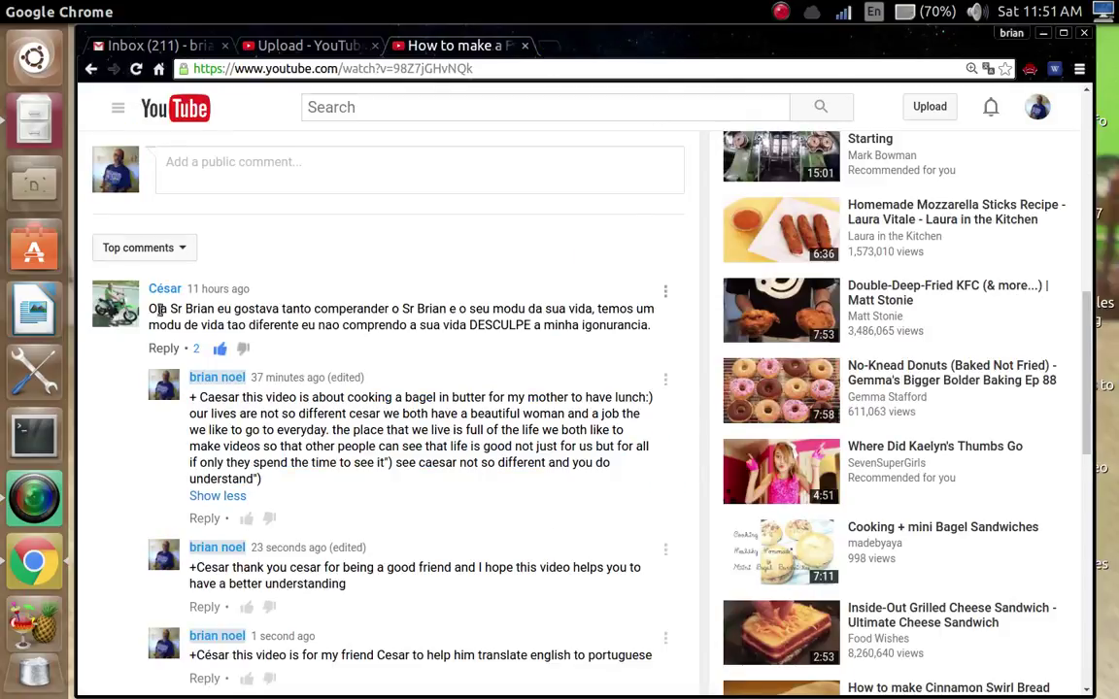
mouse_move(109, 306)
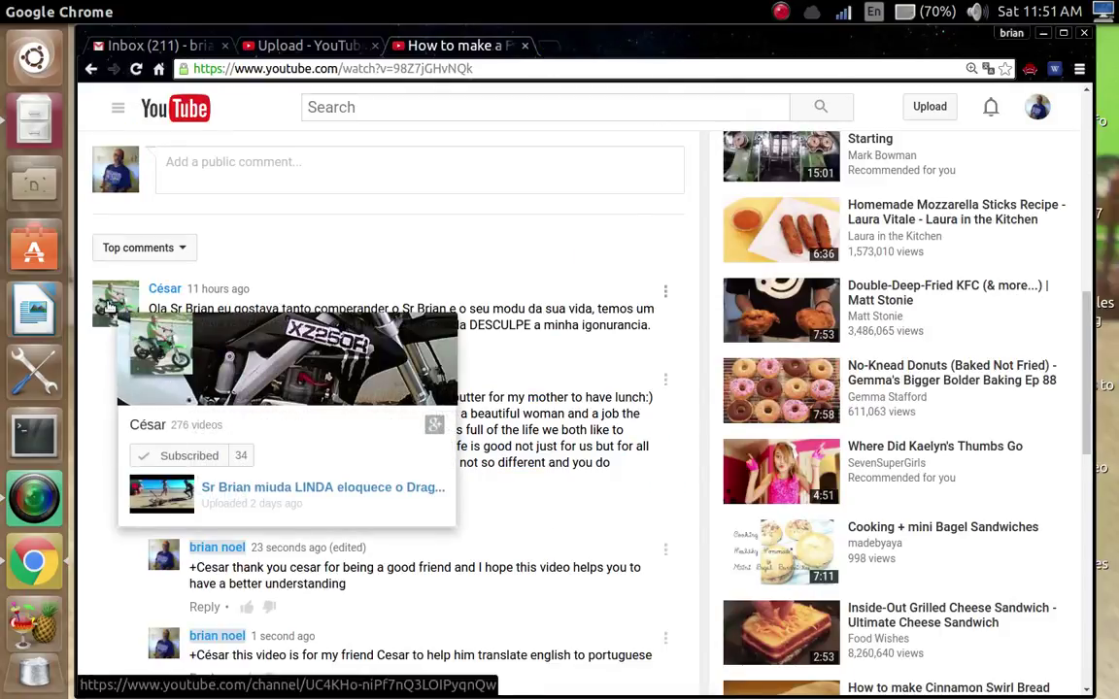